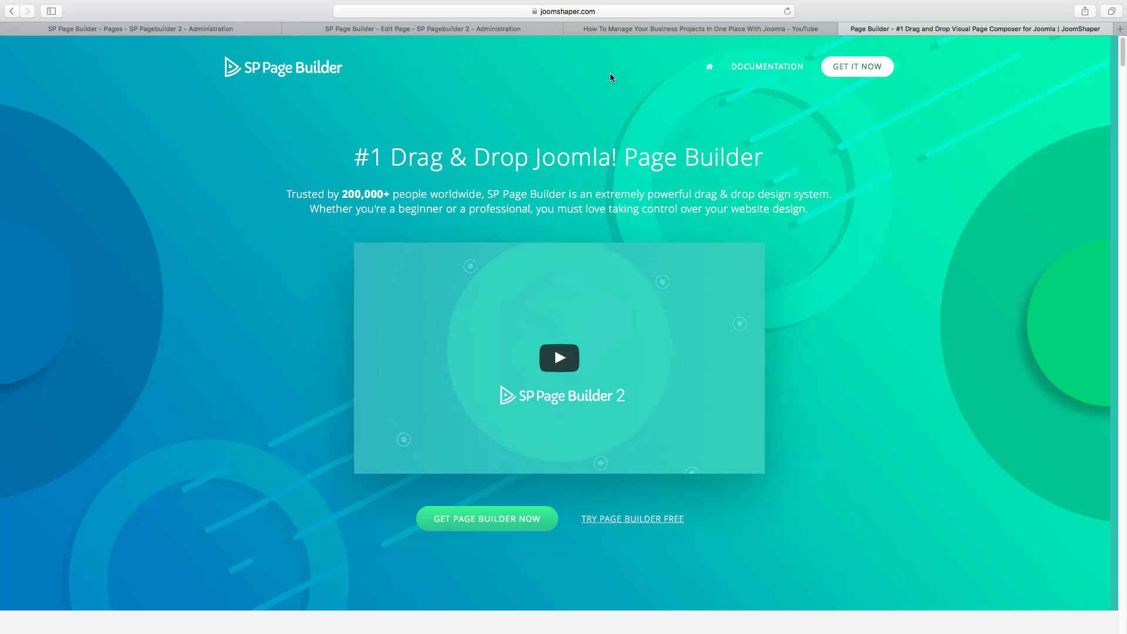
Step: Switch to the JoomShaper site tab, then return to the SP Page Builder editor for the Videos page
click(504, 30)
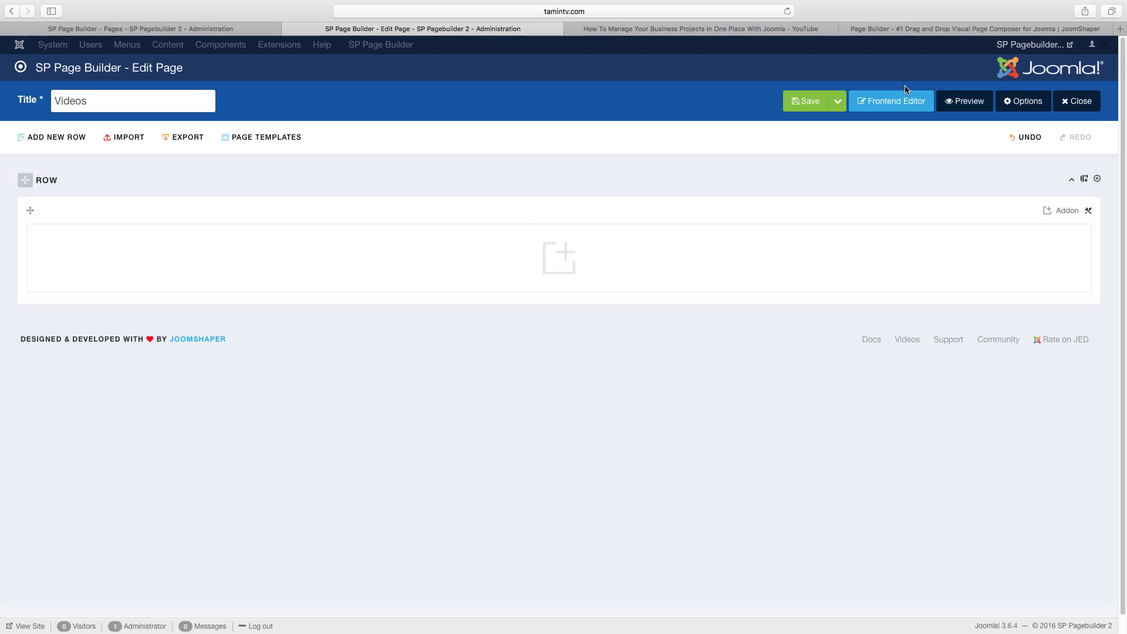
click(891, 31)
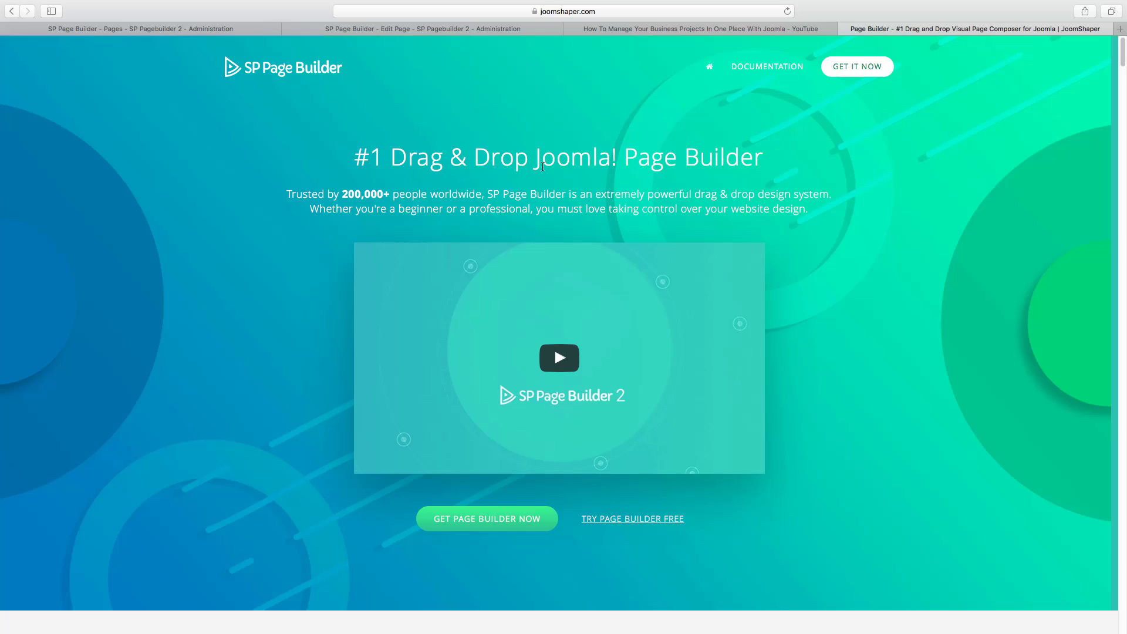
click(431, 29)
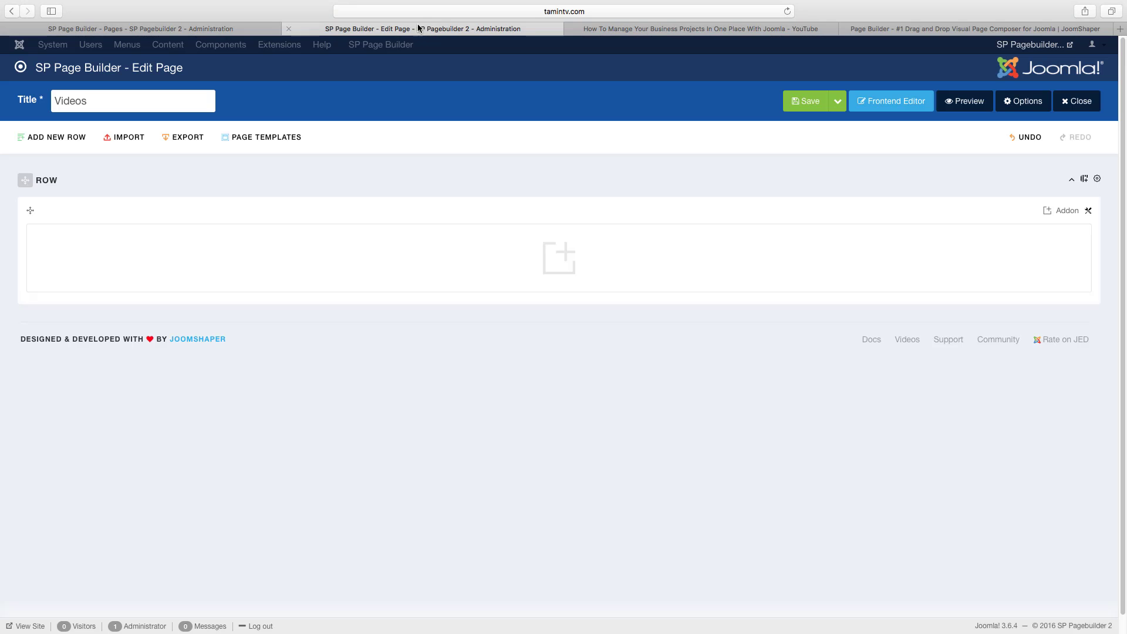
Step: Add a Video addon to the empty row and paste the YouTube video's address as its URL
click(554, 261)
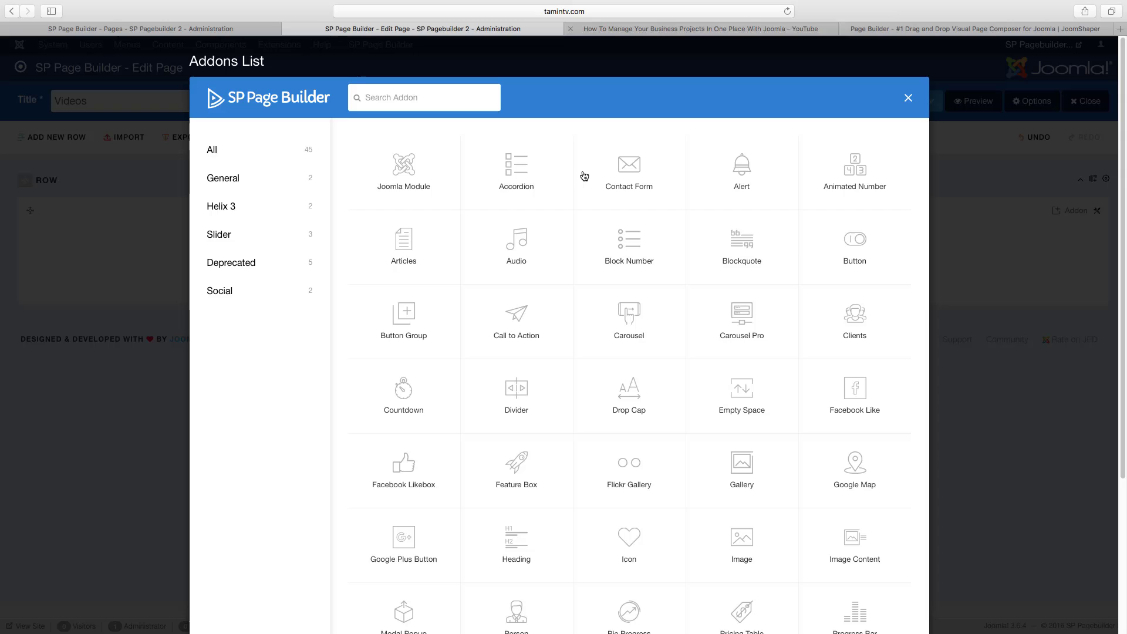
scroll(743, 352, down, 5)
click(864, 571)
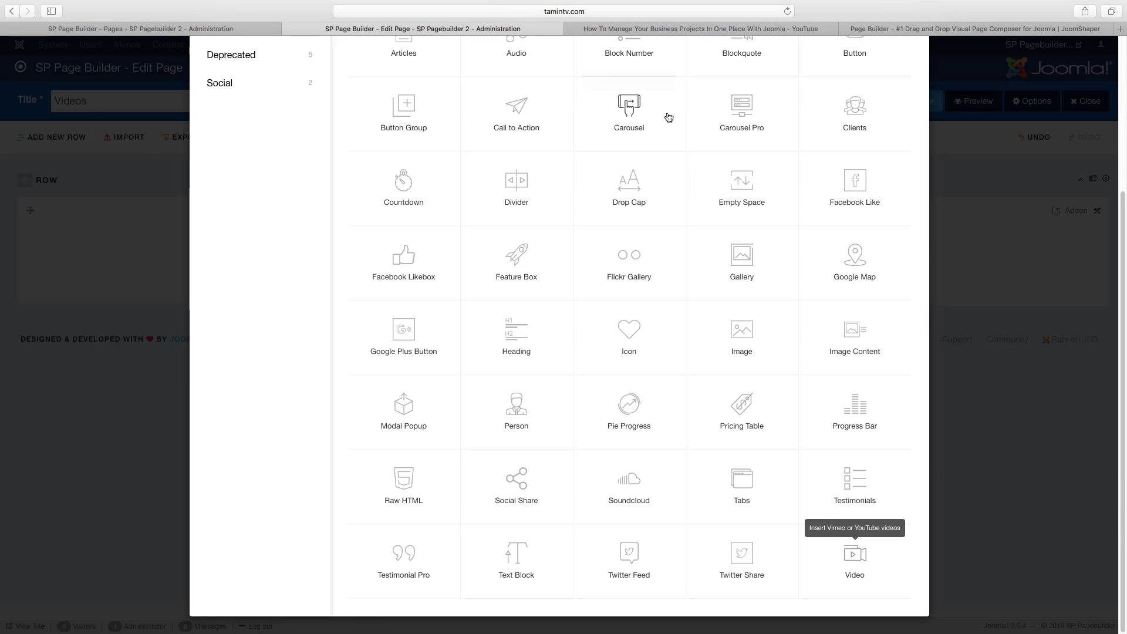
click(637, 30)
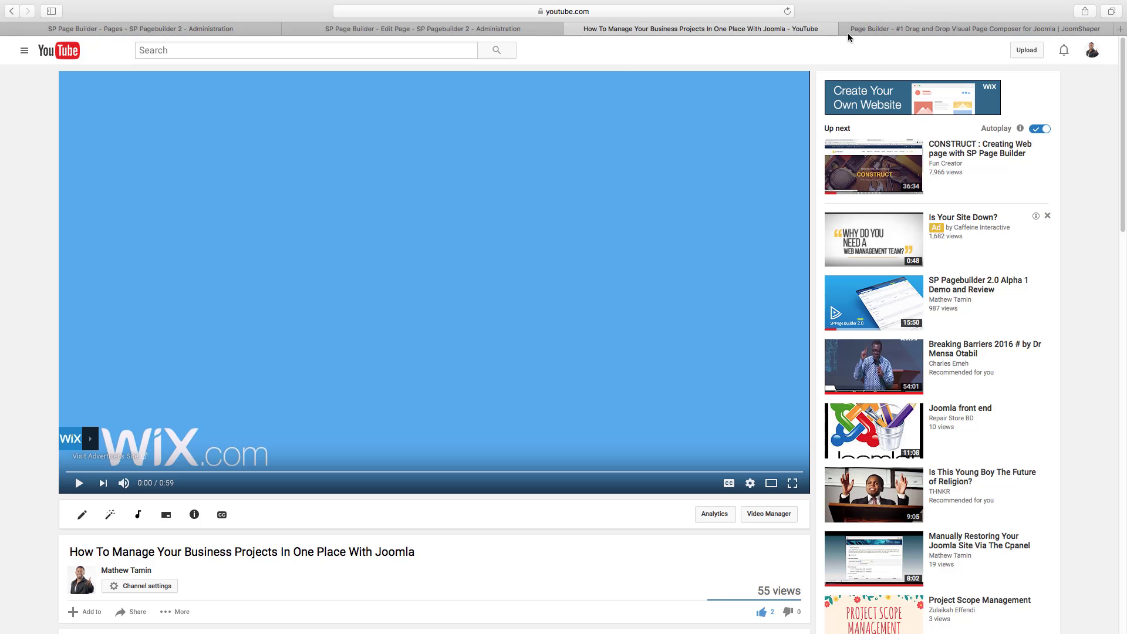
click(562, 15)
key(super+c)
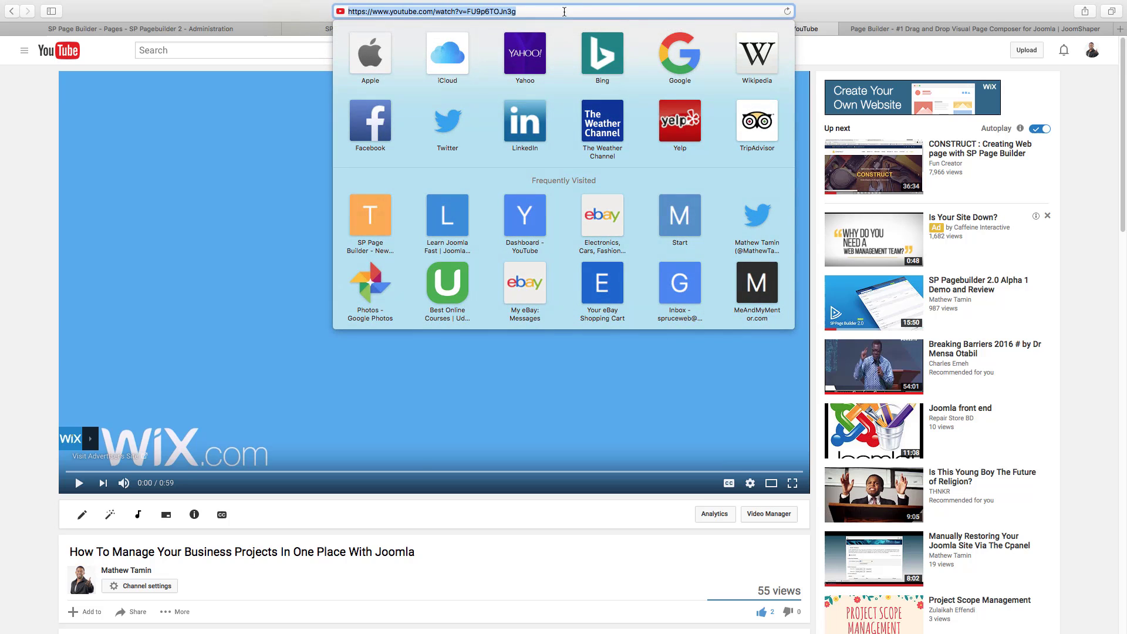
key(Escape)
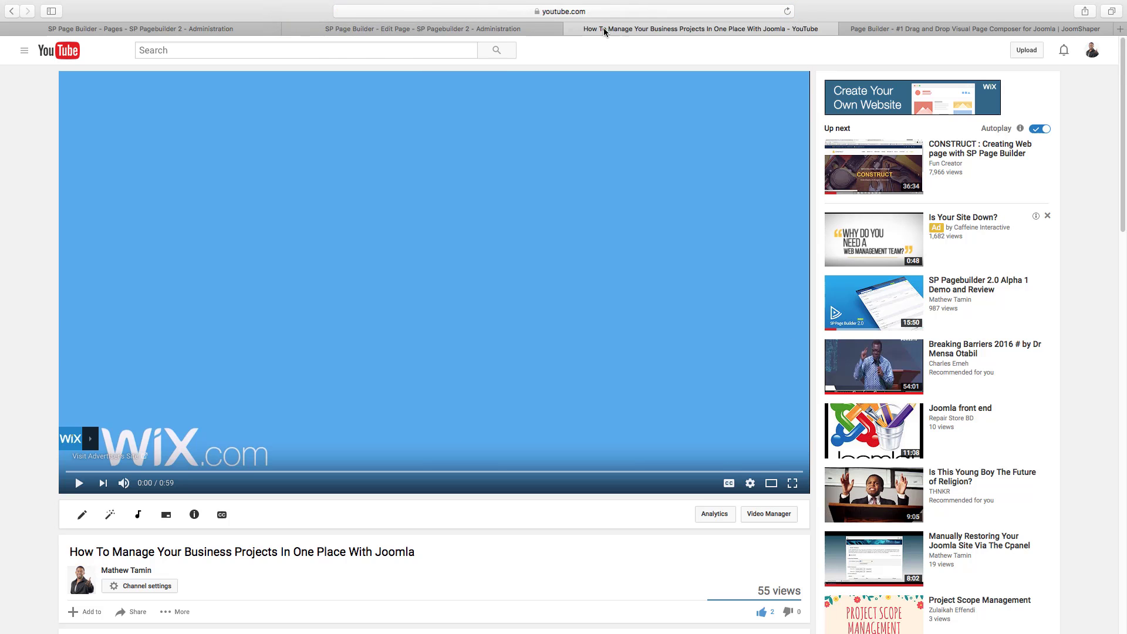
click(516, 30)
click(455, 307)
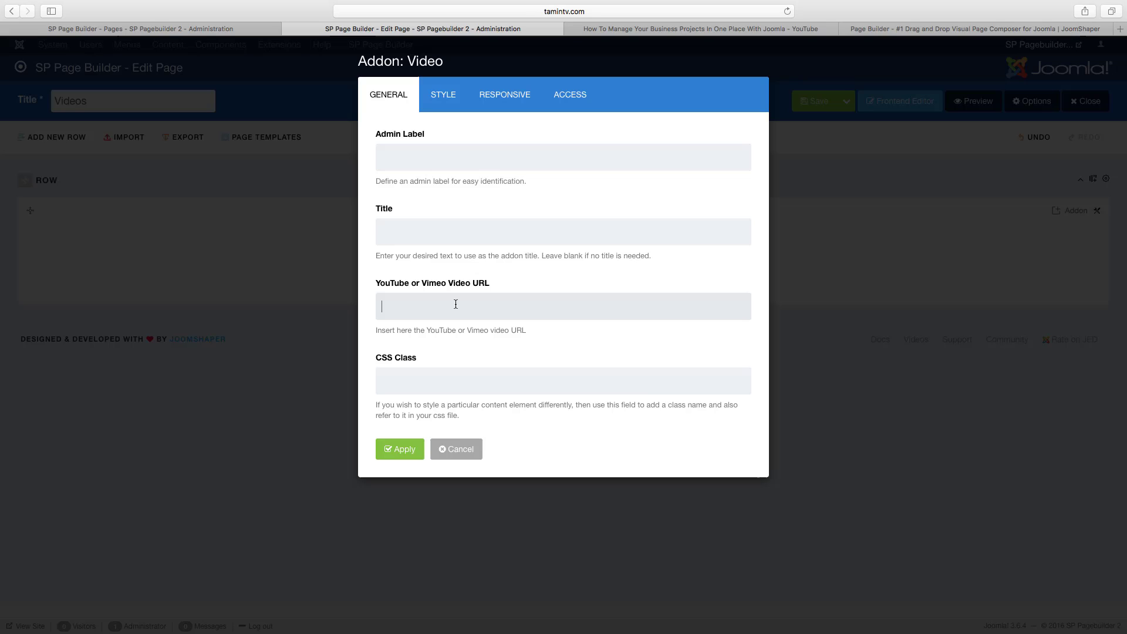
key(super+v)
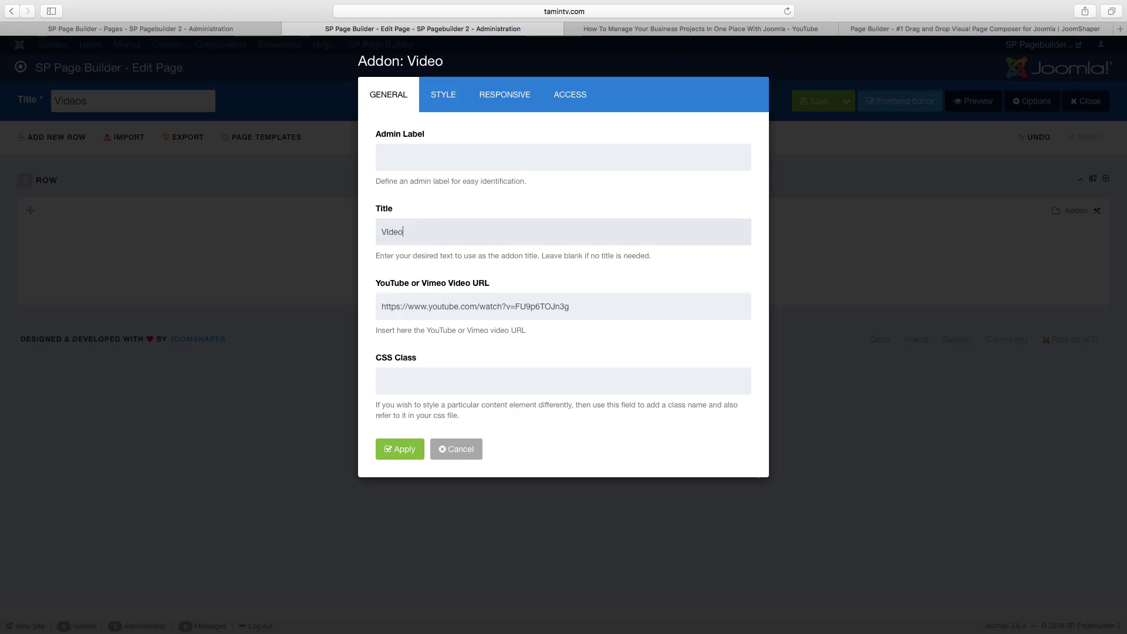
Step: Copy the YouTube video's full title into the addon's Title field
key(BackSpace)
key(BackSpace)
key(BackSpace)
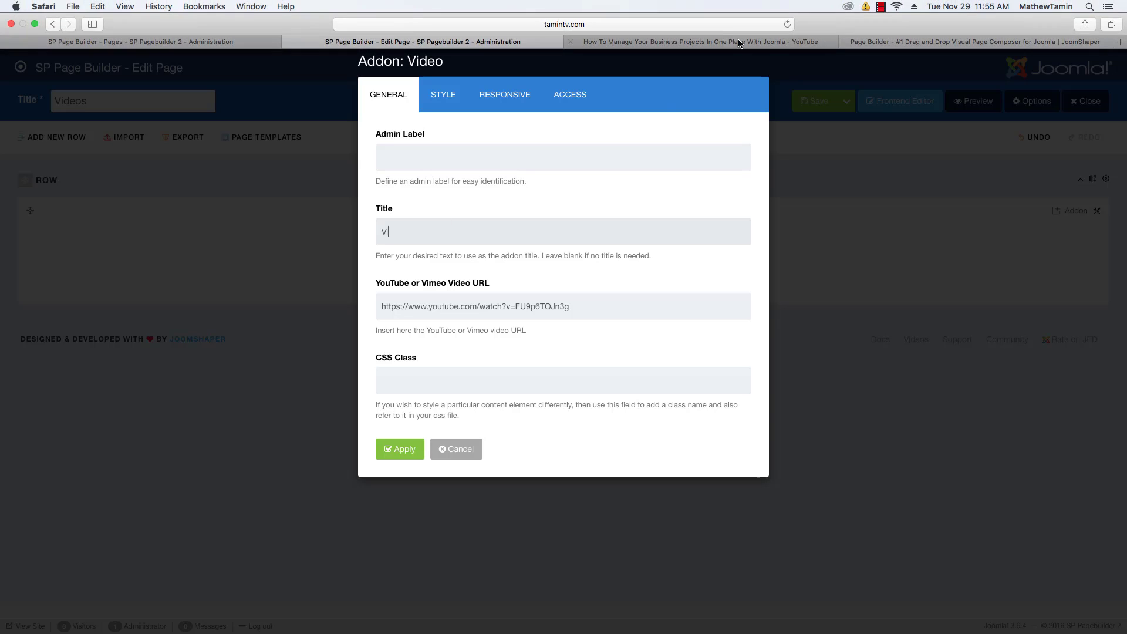
click(716, 43)
click(329, 553)
triple_click(329, 554)
key(super+c)
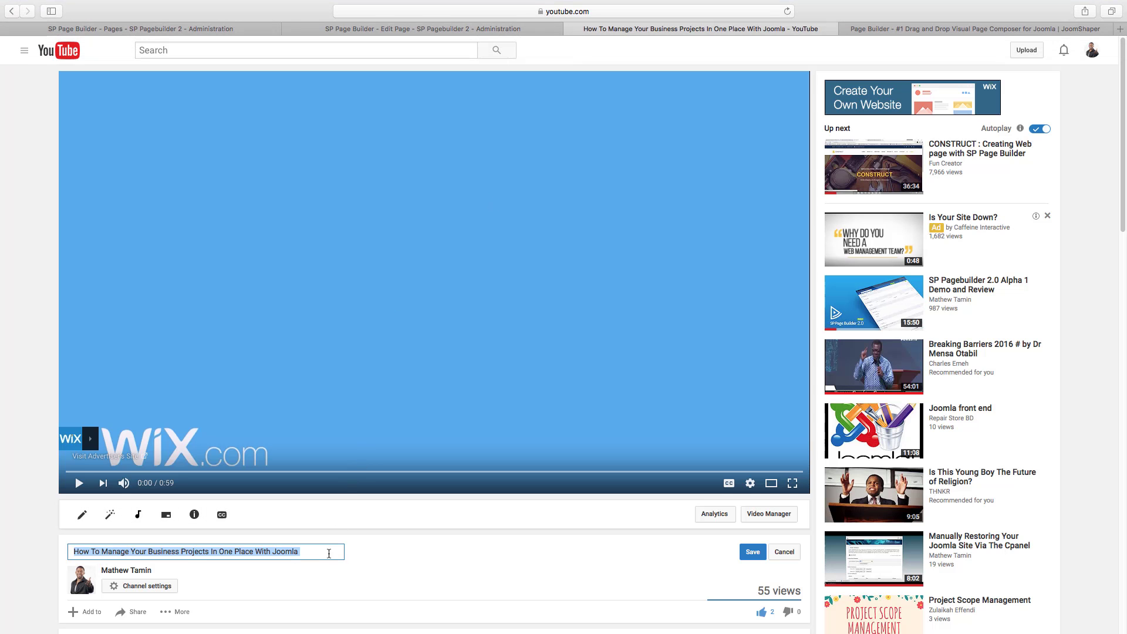
click(451, 27)
key(super+v)
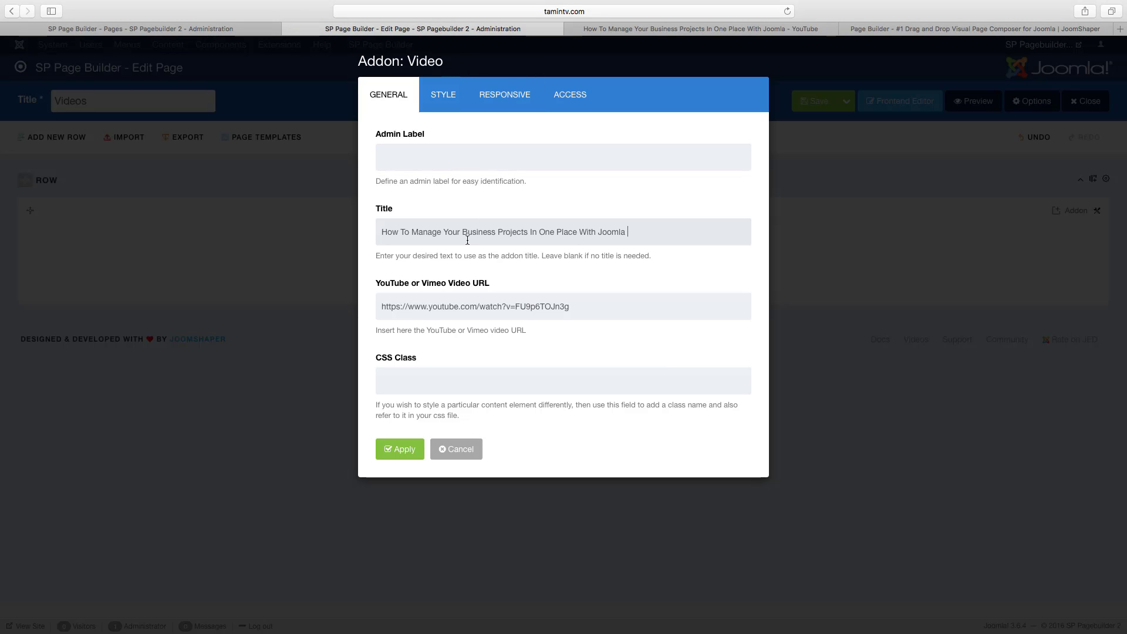
Step: Style the video title as an h1 heading with Bolder (Weight) font style
click(408, 450)
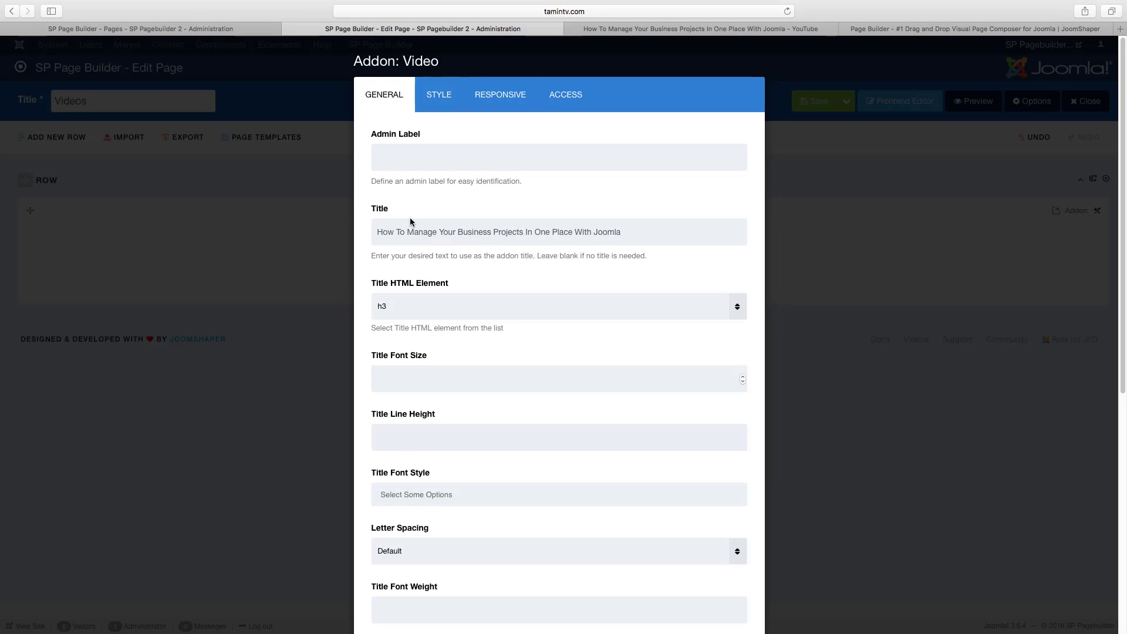
scroll(452, 211, down, 2)
click(456, 217)
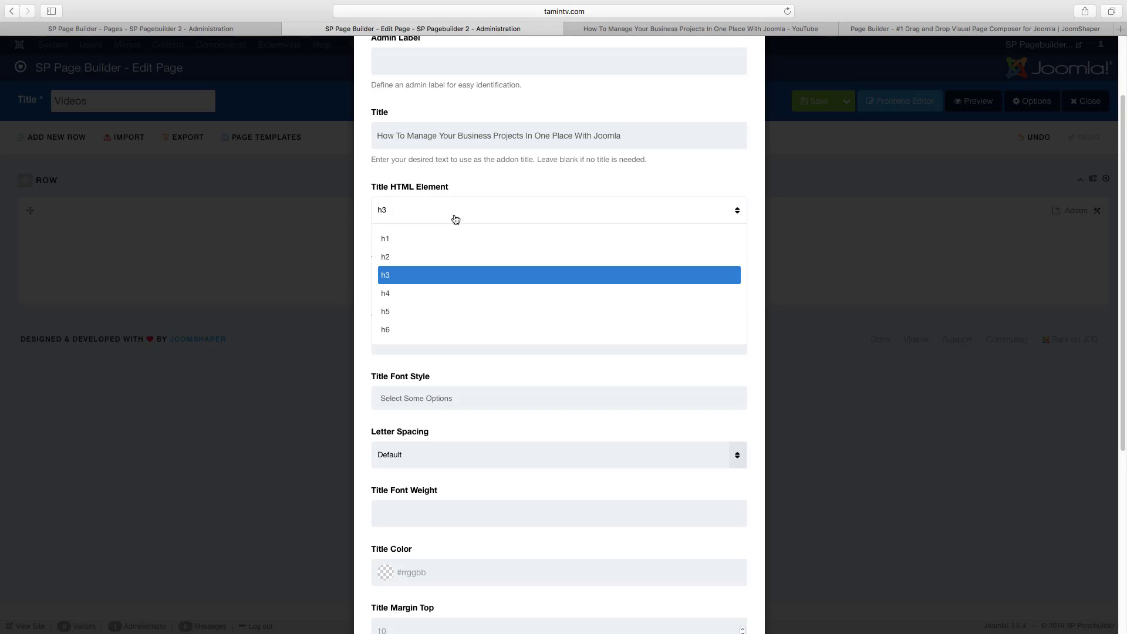
click(438, 244)
scroll(489, 388, down, 2)
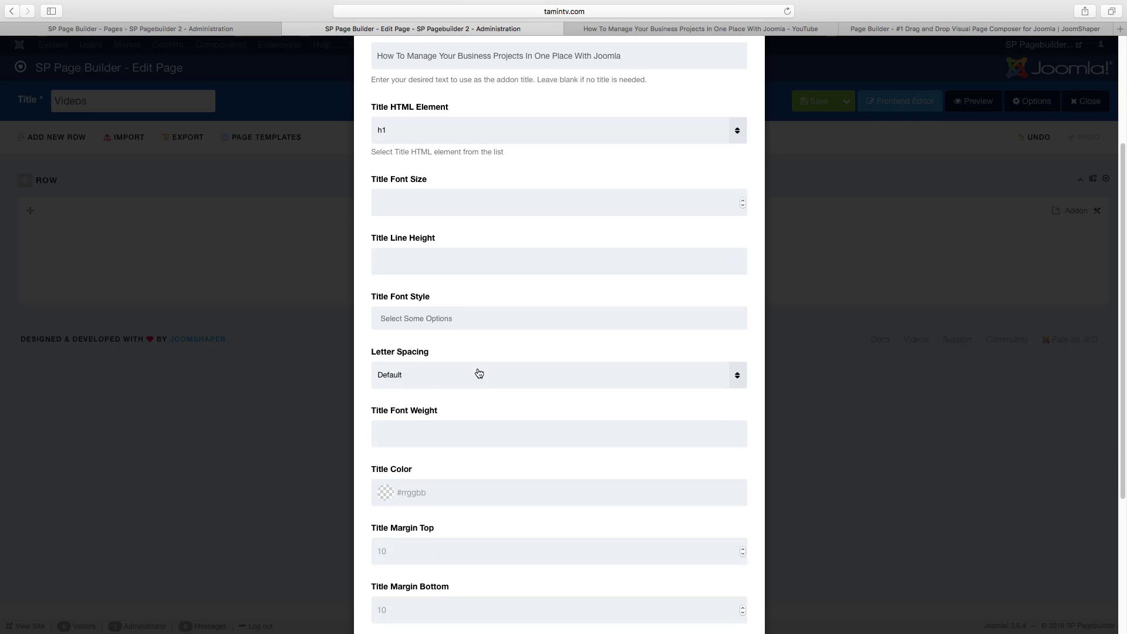
scroll(470, 353, down, 1)
click(438, 300)
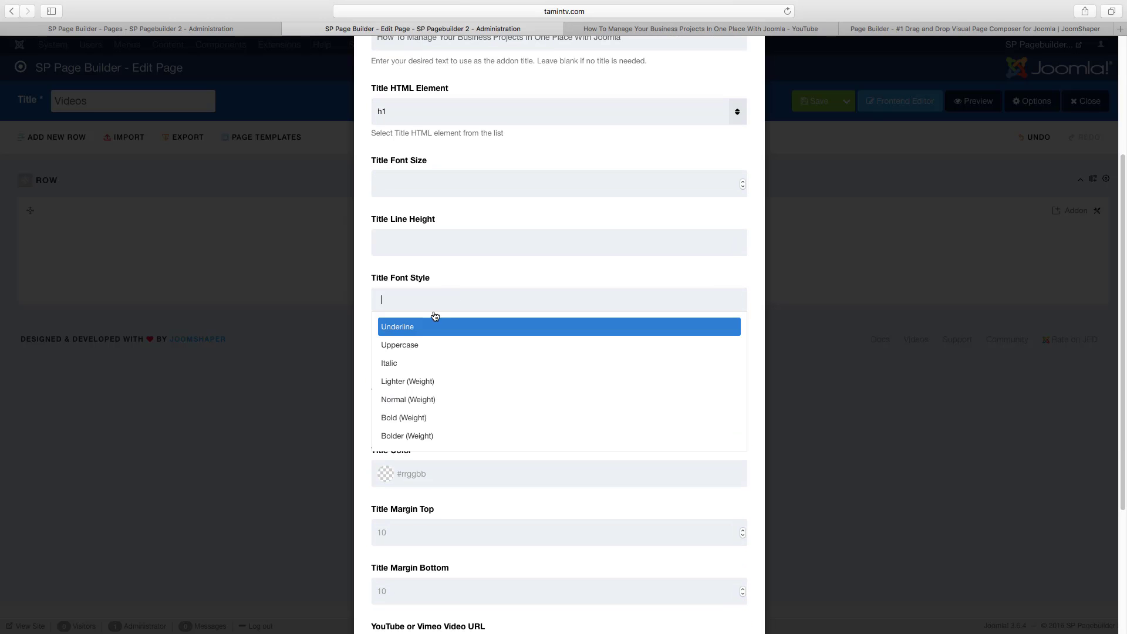
click(430, 436)
scroll(479, 390, down, 2)
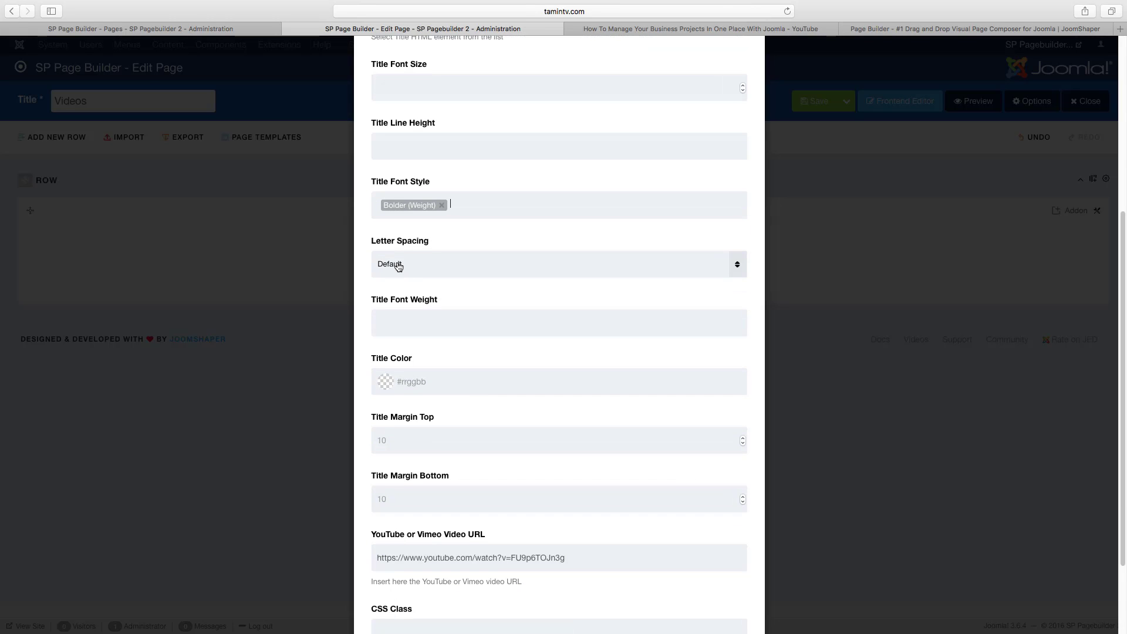
scroll(498, 459, down, 2)
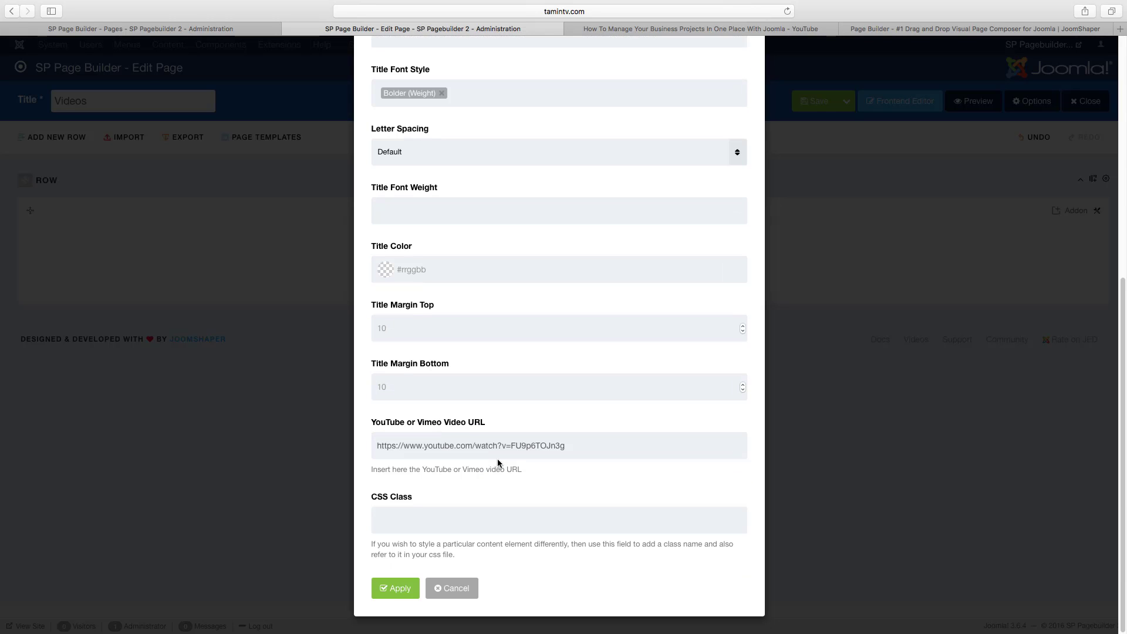
Step: Apply the Video addon, then add a second row split into a 3+3+3+3 four-column layout
click(387, 593)
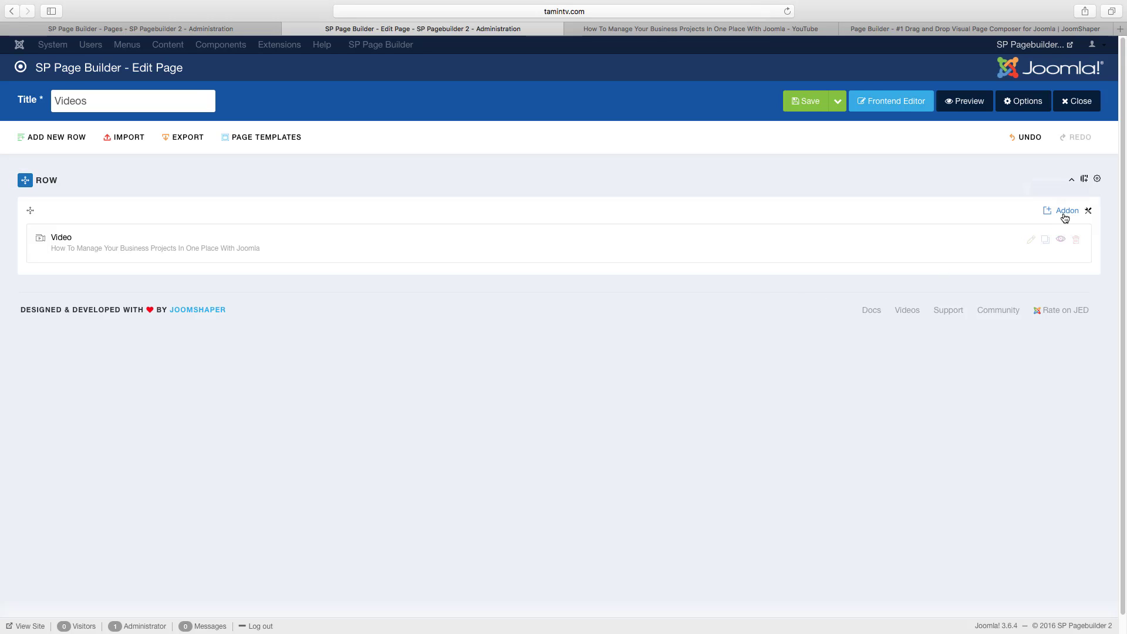
click(1098, 178)
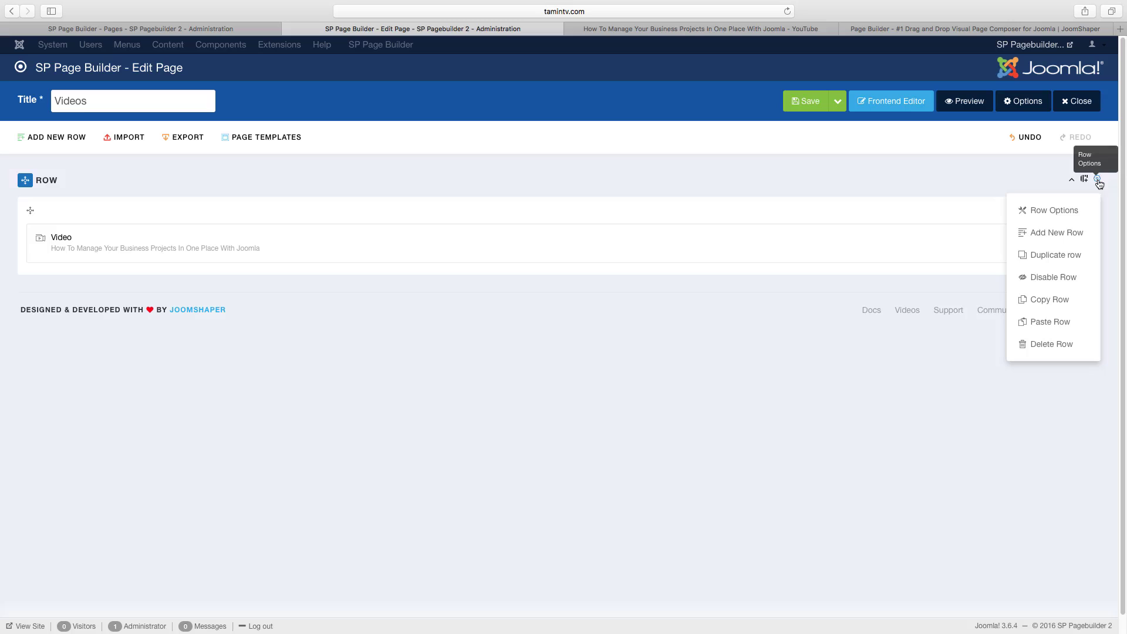
click(1065, 231)
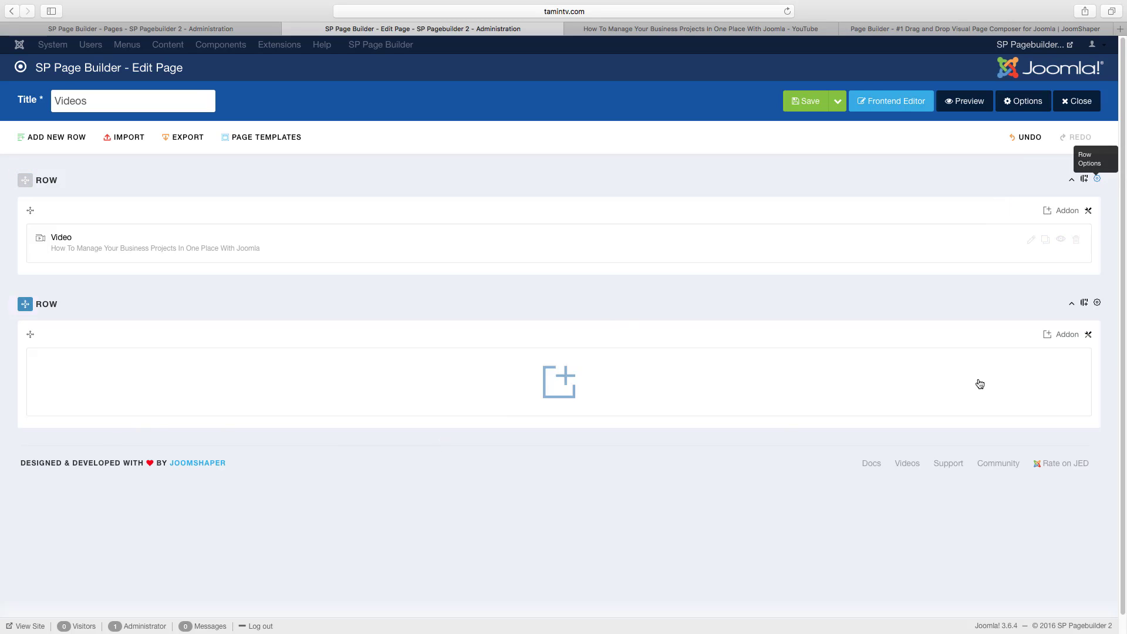
click(1085, 303)
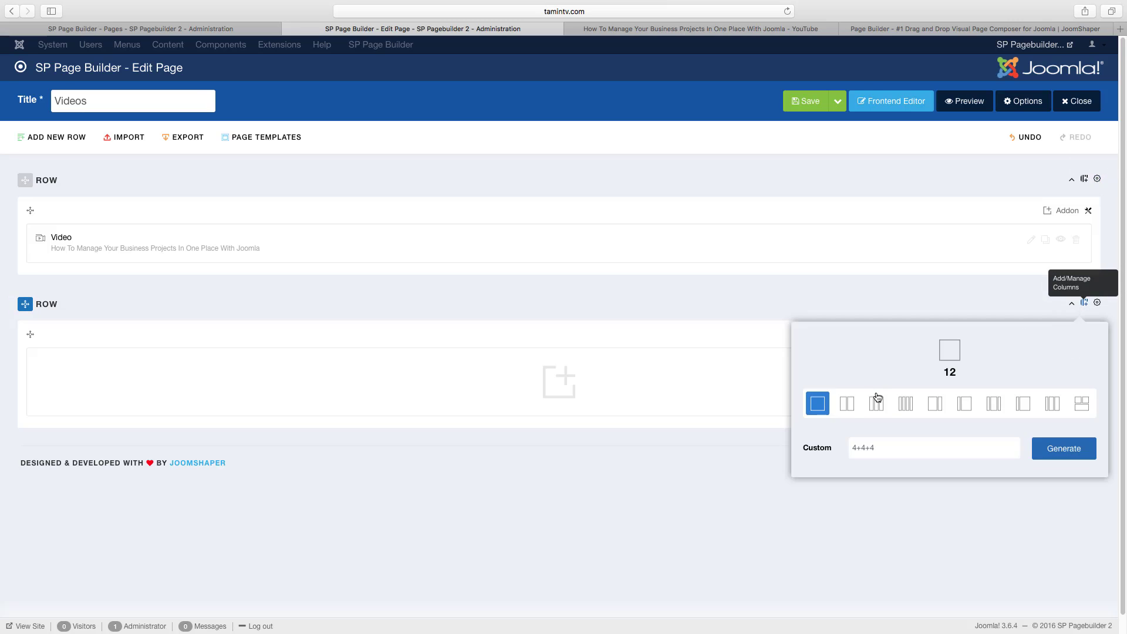
click(903, 405)
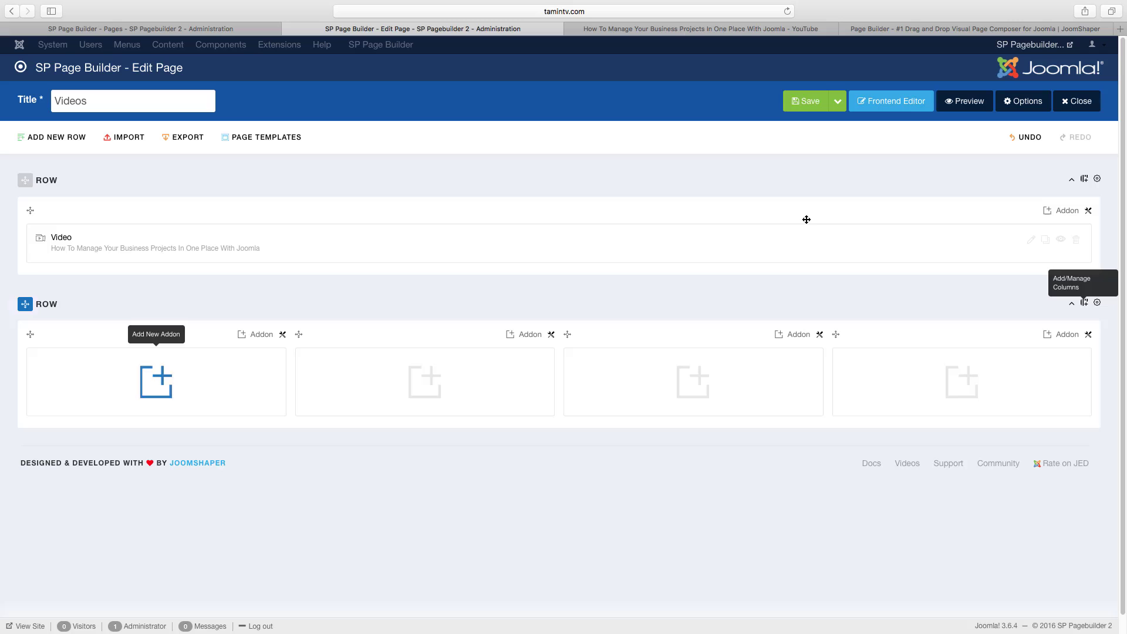
Step: Add a Modal Popup to the first column with Video content and best_joomla_training_online.jpg as its Image selector
click(165, 379)
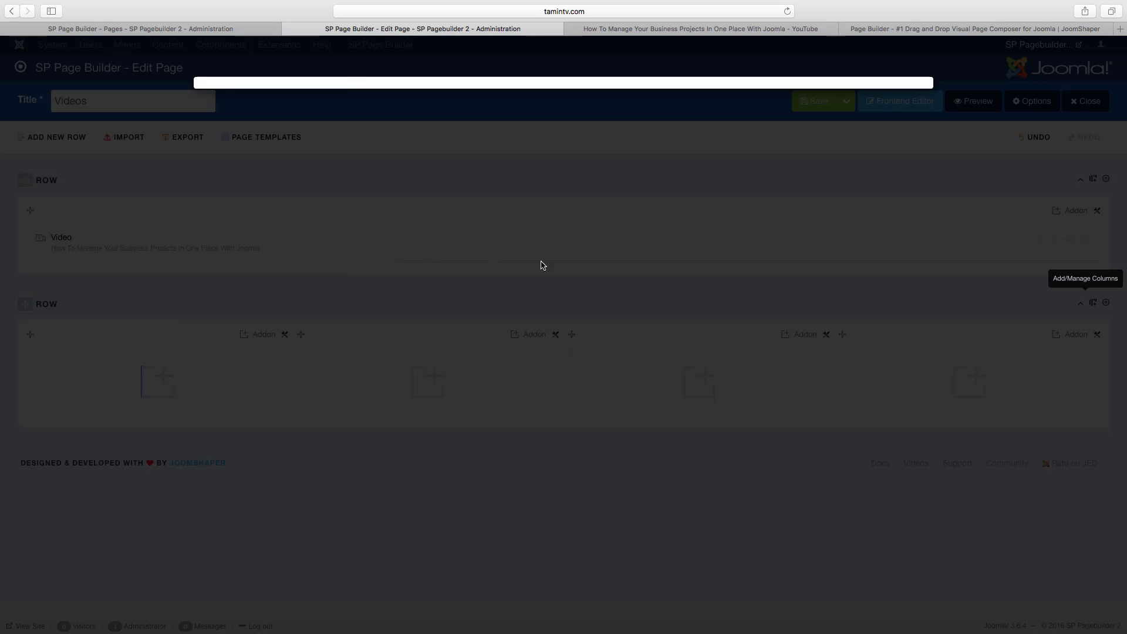
scroll(584, 346, down, 5)
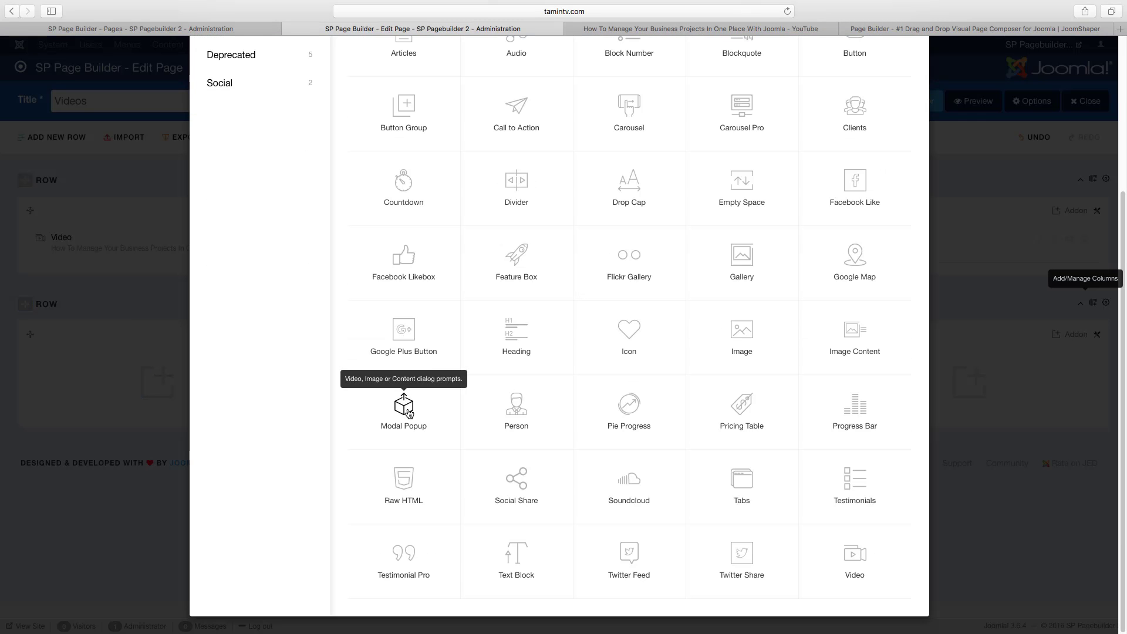
click(457, 420)
scroll(446, 367, down, 7)
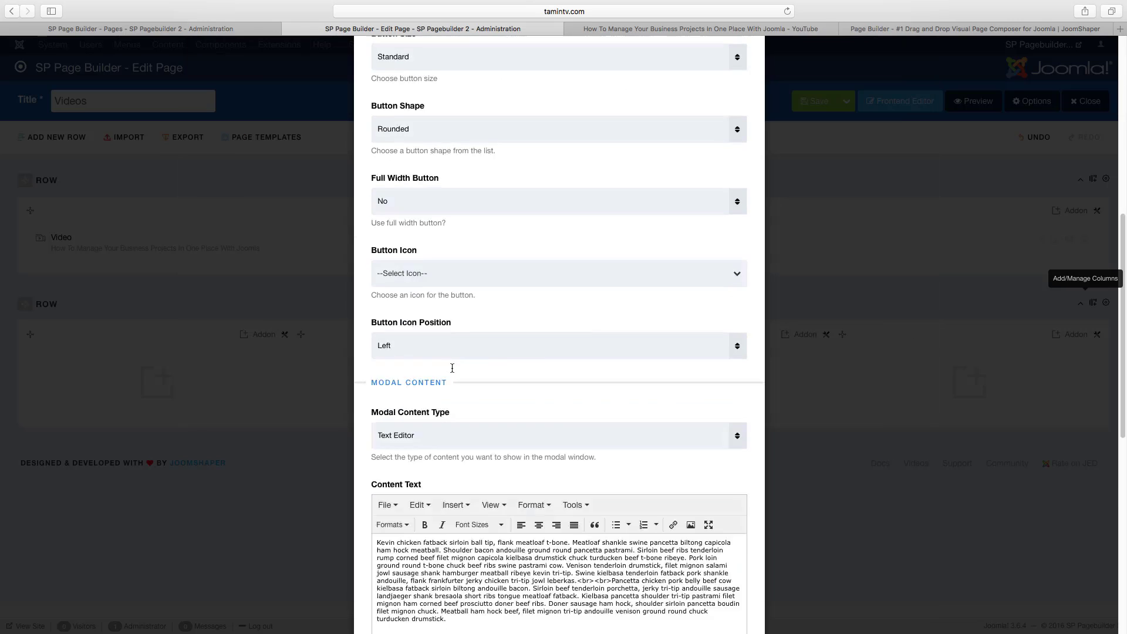
click(414, 270)
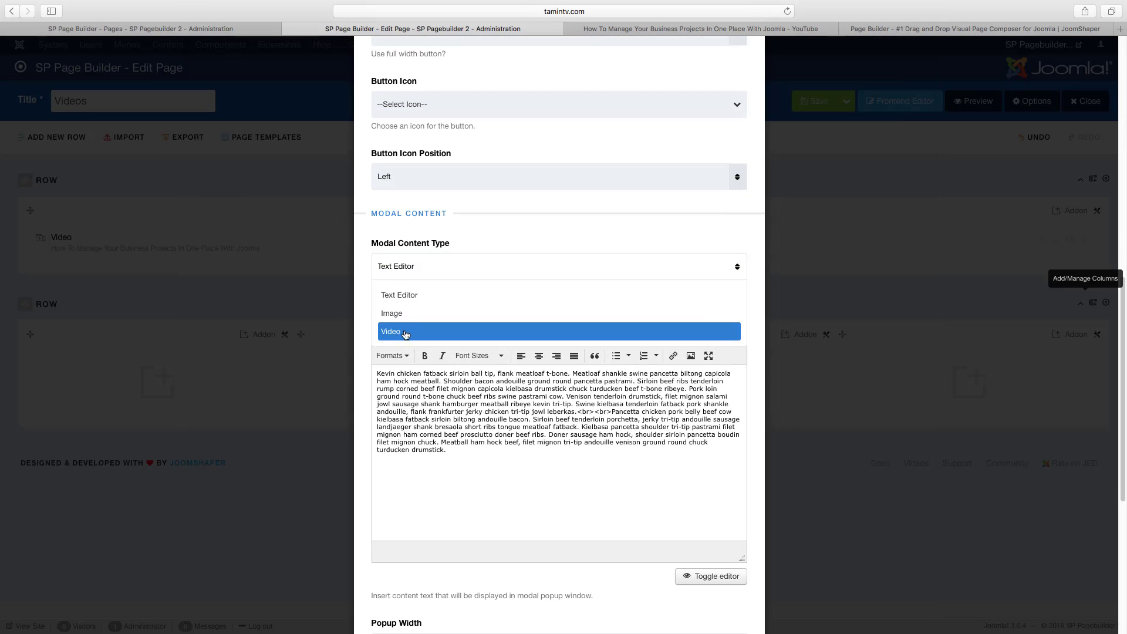
scroll(496, 307, up, 10)
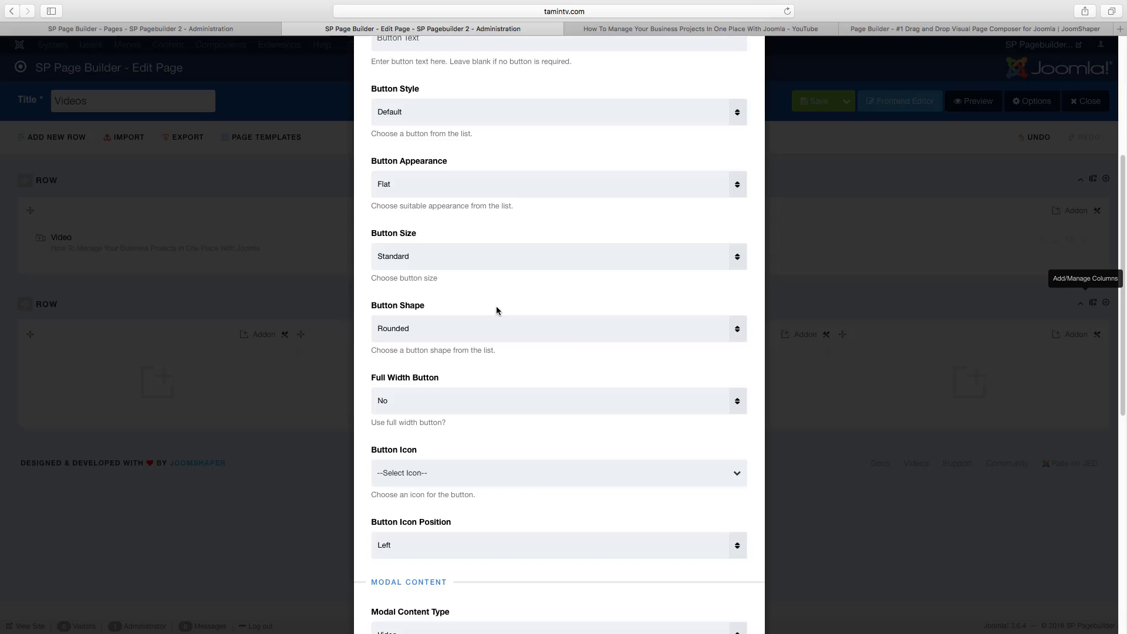
click(407, 237)
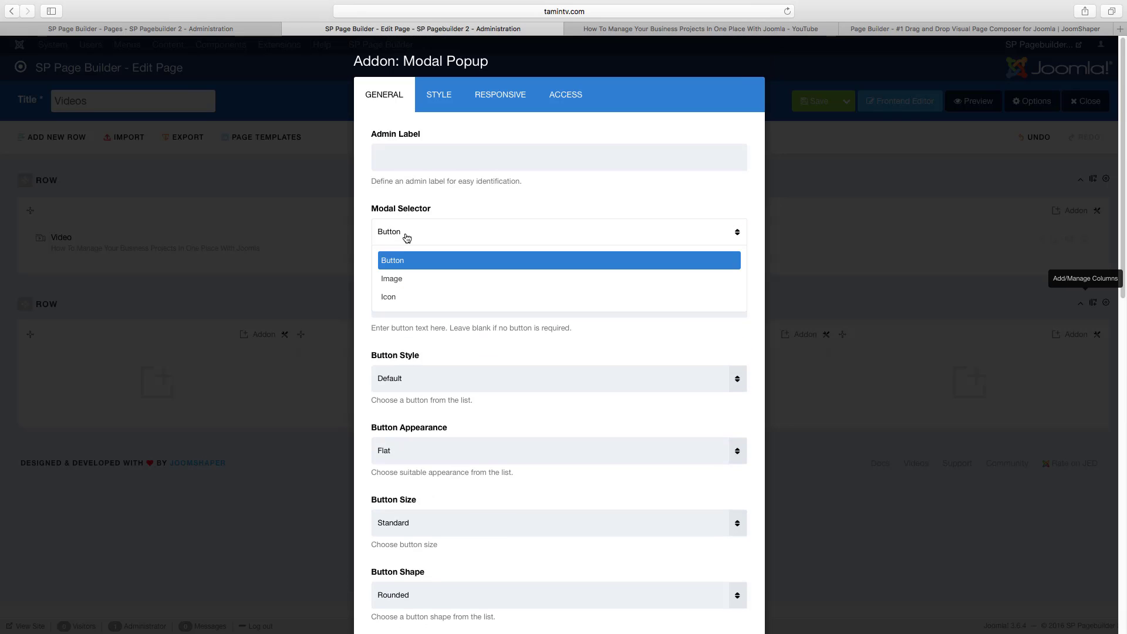
key(Return)
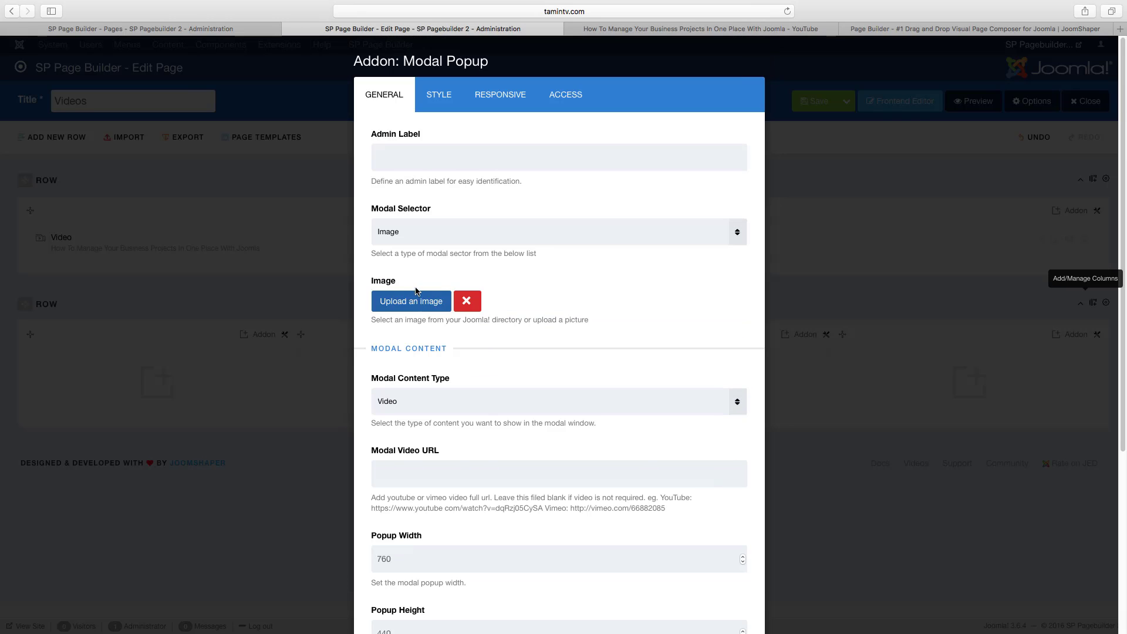
click(417, 299)
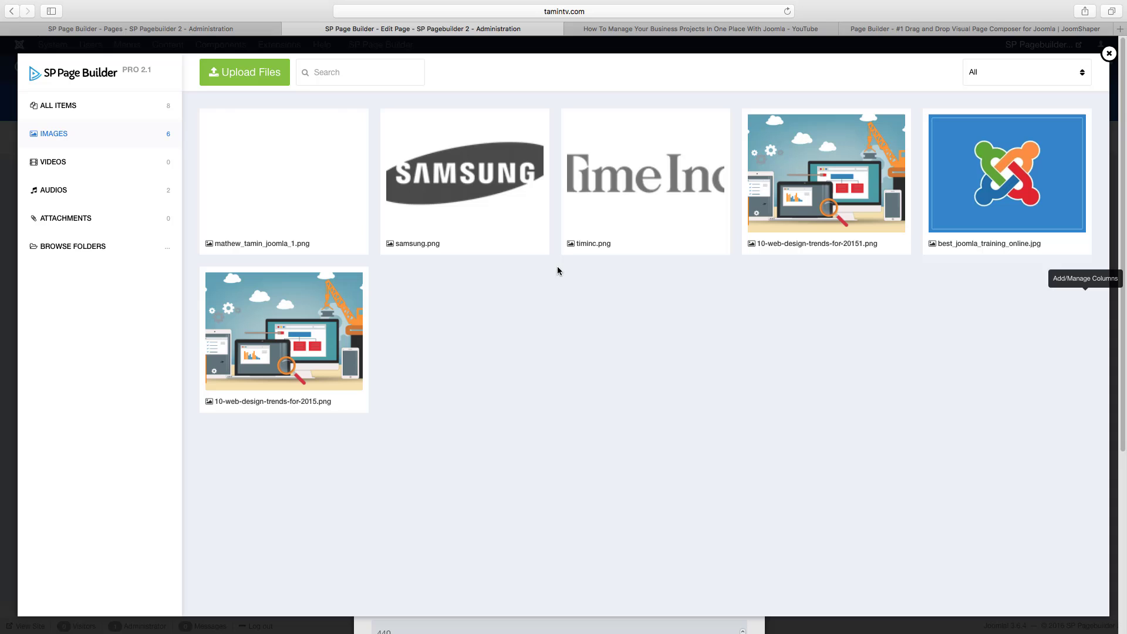
click(1014, 173)
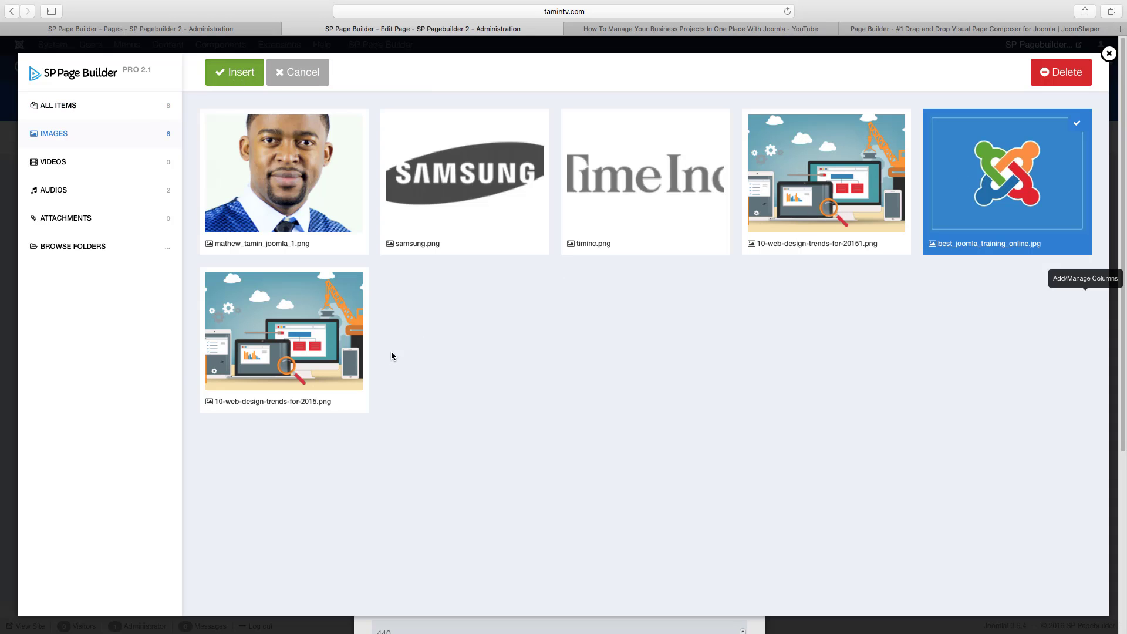
click(235, 72)
Step: Clear the wrongly pasted title text from the Modal Video URL field
scroll(496, 381, down, 5)
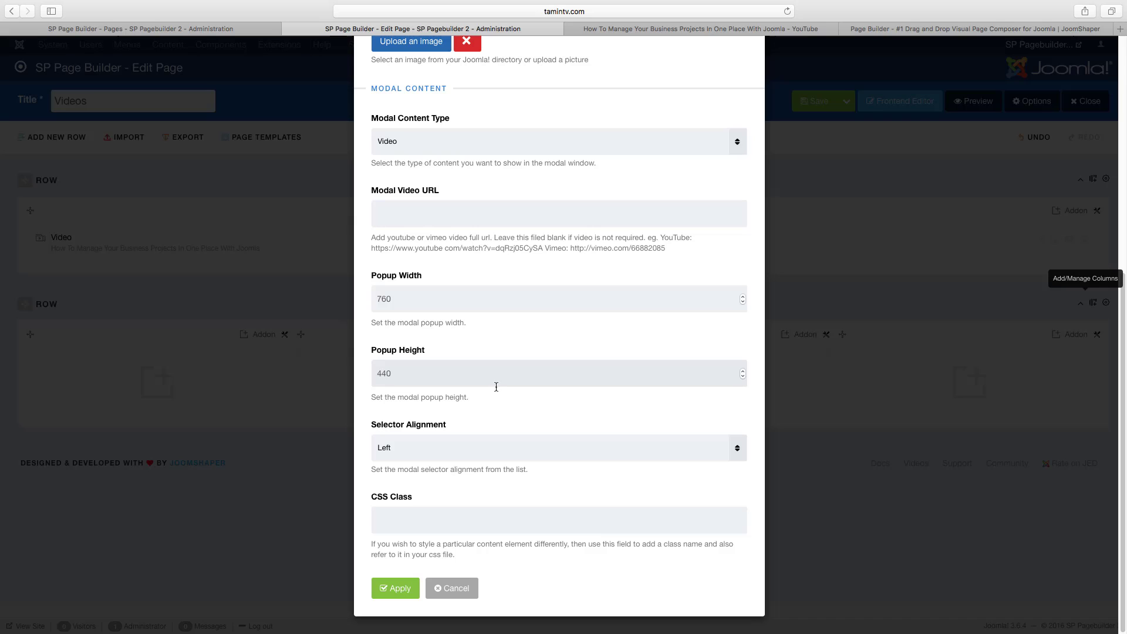
click(458, 219)
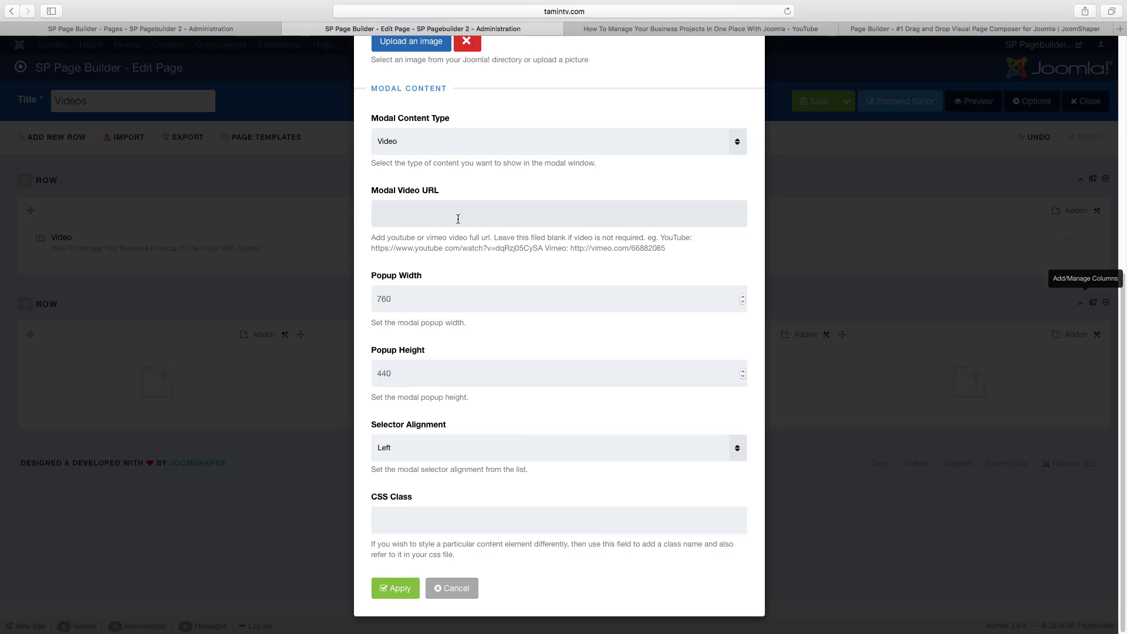
text(How To Manage Your Business Projects In One Place With Joomla)
key(super+a)
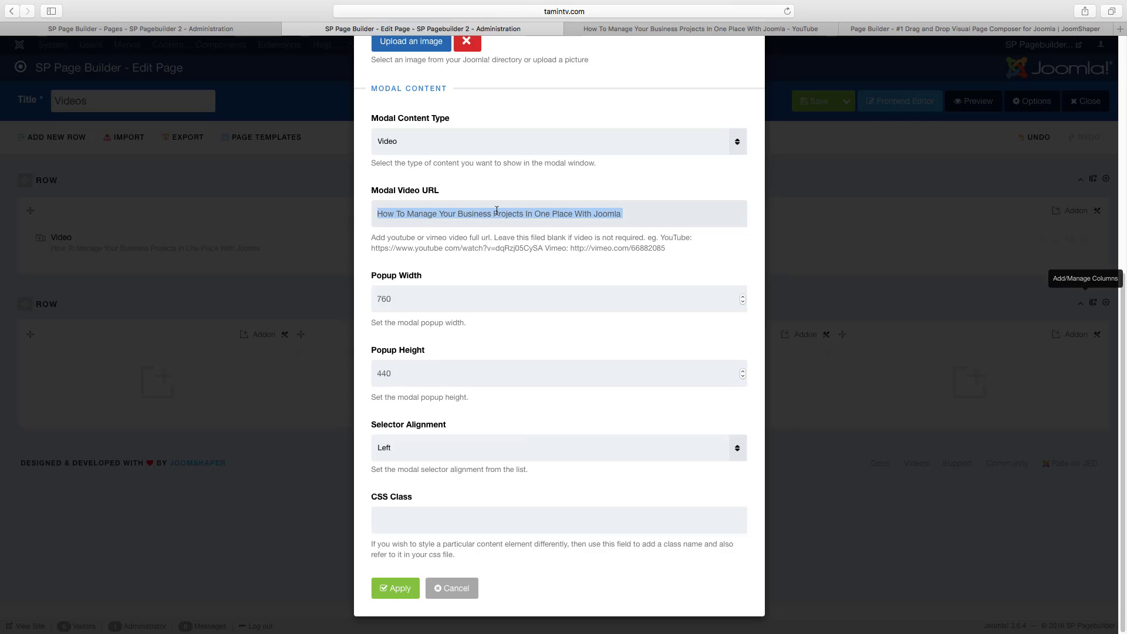
key(BackSpace)
Step: Open the 'SP Pagebuilder 2.0 Alpha 1 Demo and Review' YouTube video and copy its web address
click(591, 28)
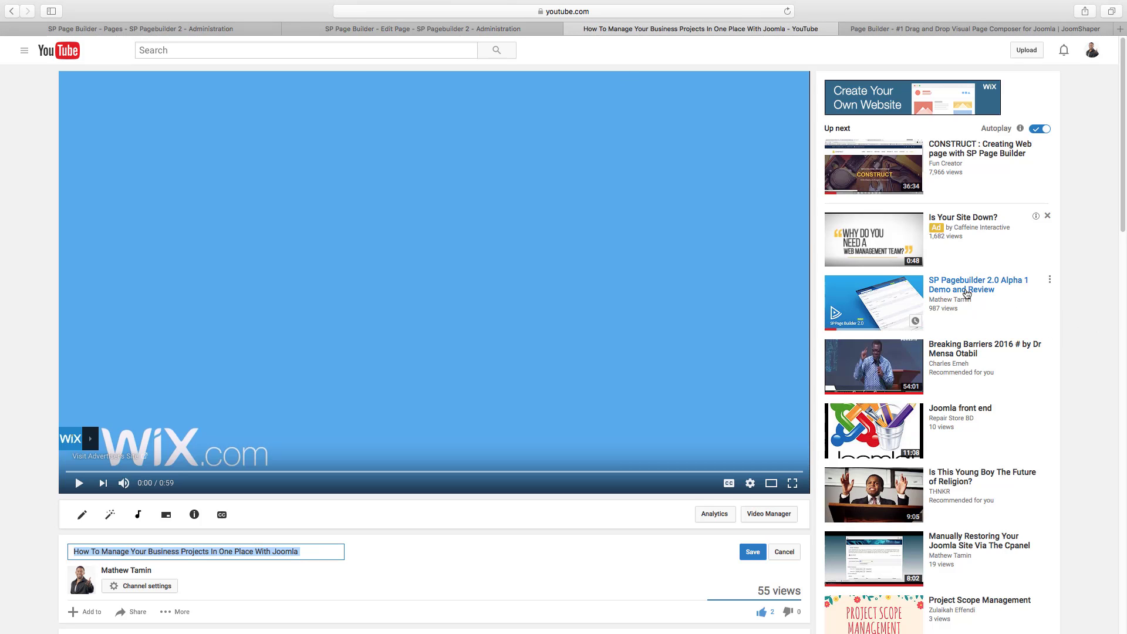
click(939, 288)
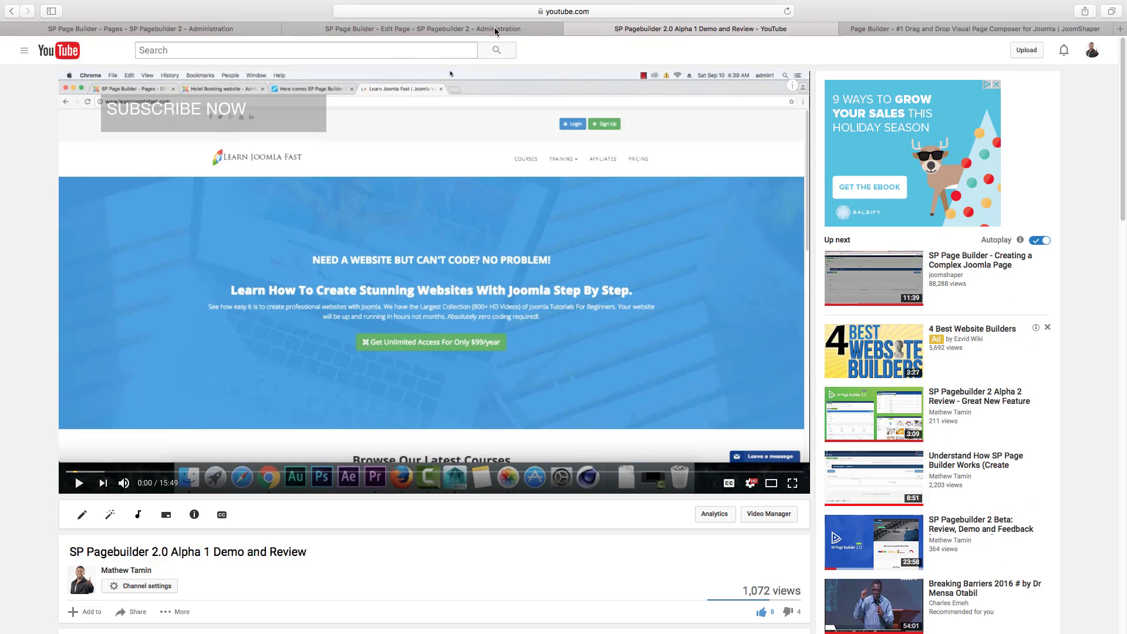
click(558, 11)
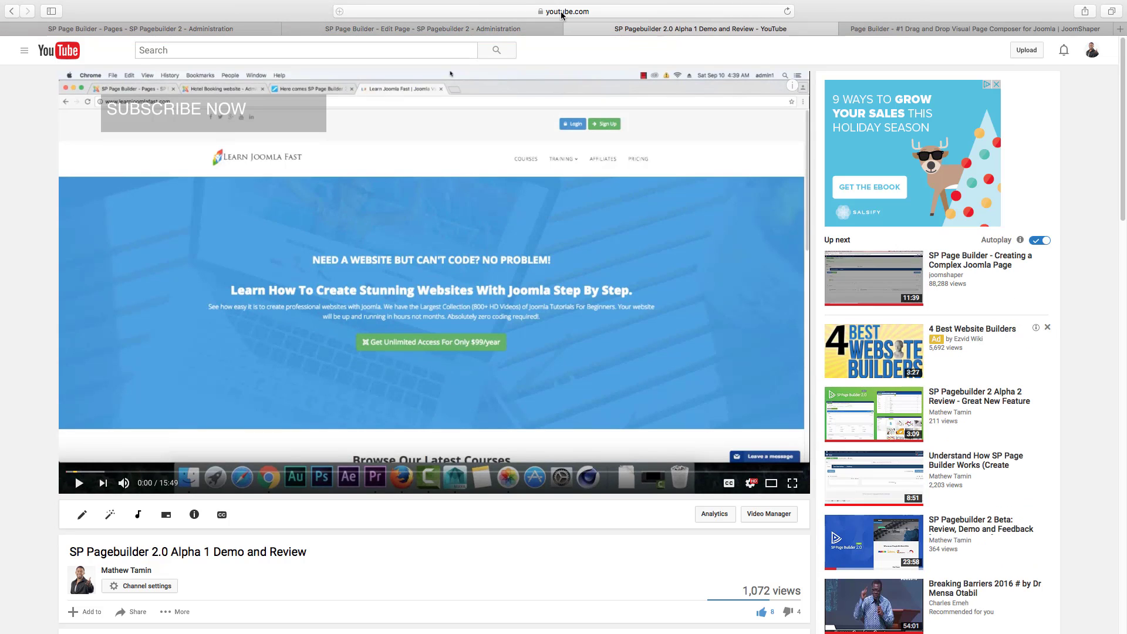
right_click(555, 13)
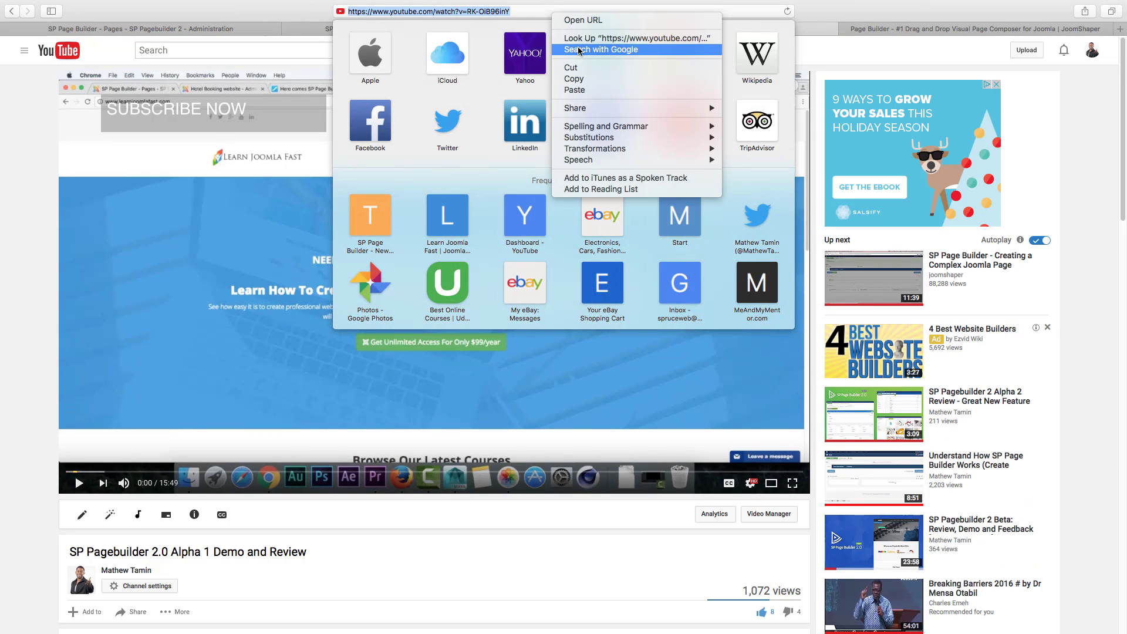
click(567, 76)
Step: Paste the demo video's address into Modal Video URL and apply the Modal Popup
click(519, 29)
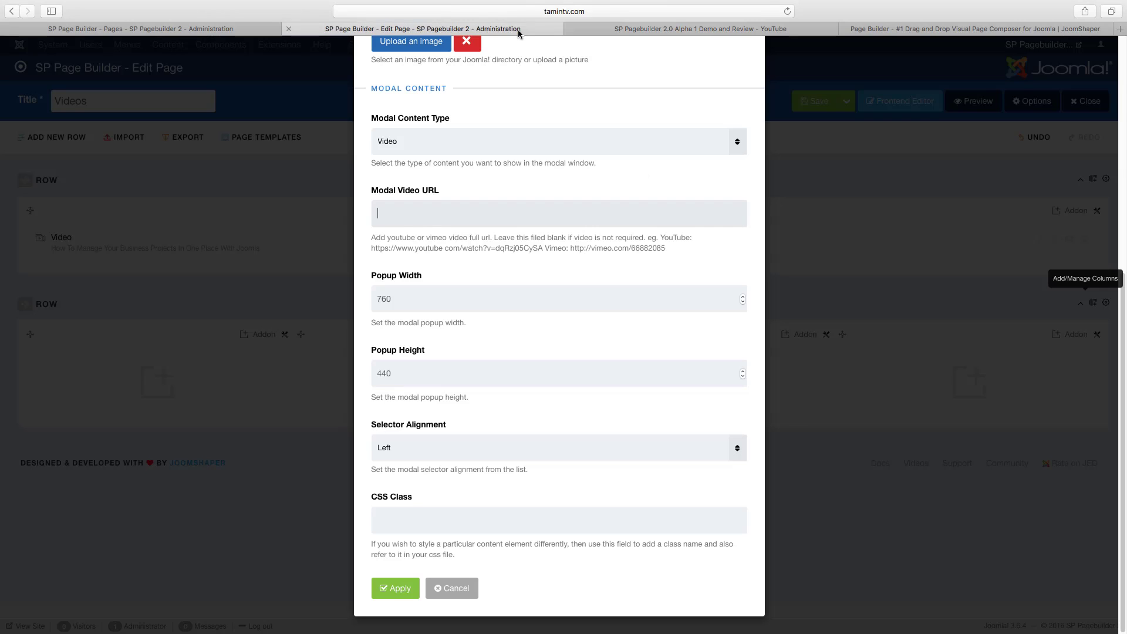
right_click(451, 219)
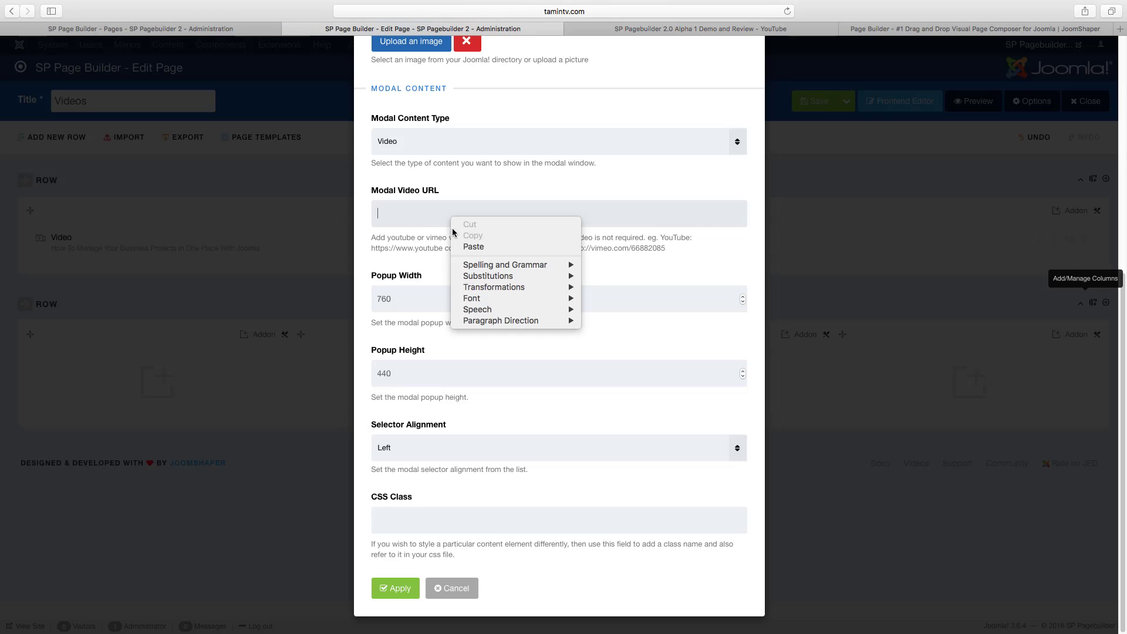
click(474, 251)
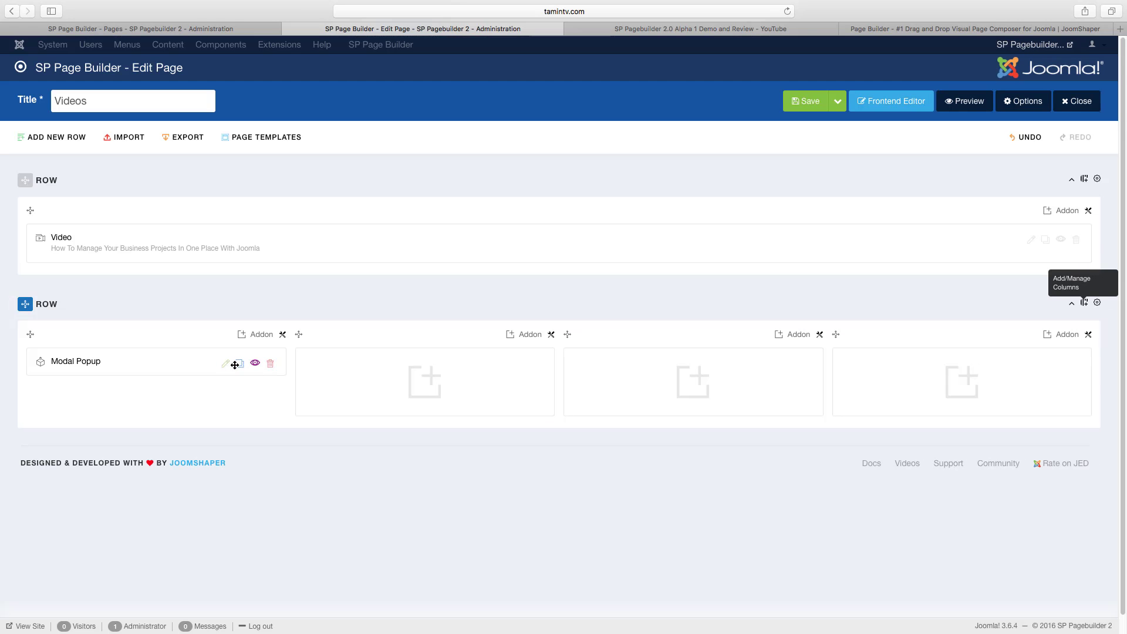
click(240, 363)
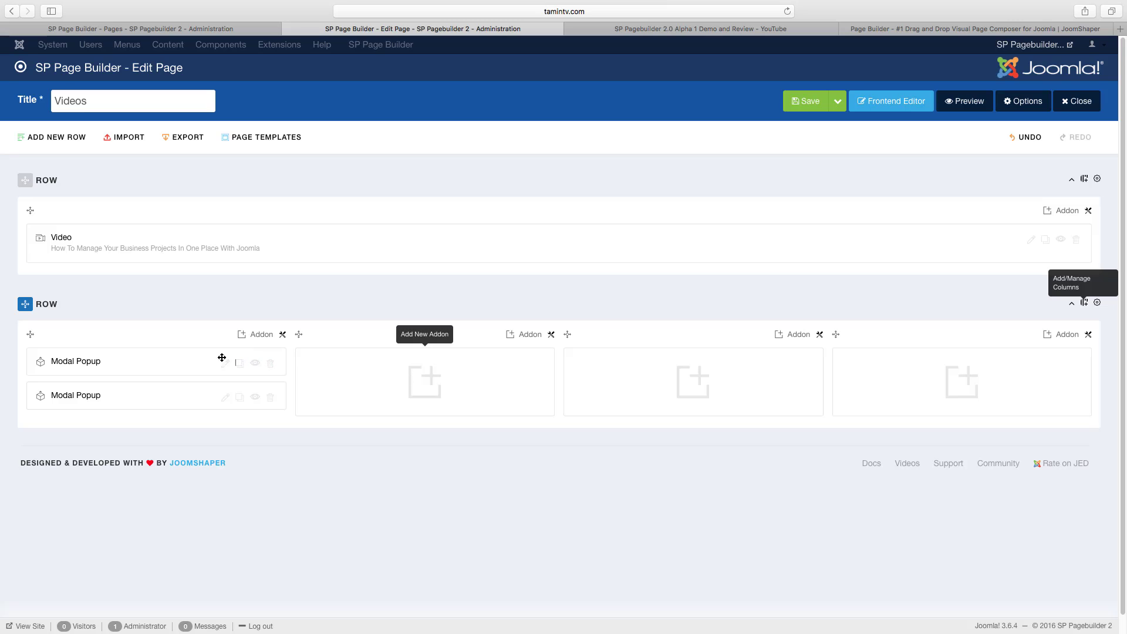
Step: Duplicate the Modal Popup and move copies into the second, third and fourth columns
drag(222, 357, 346, 370)
click(508, 363)
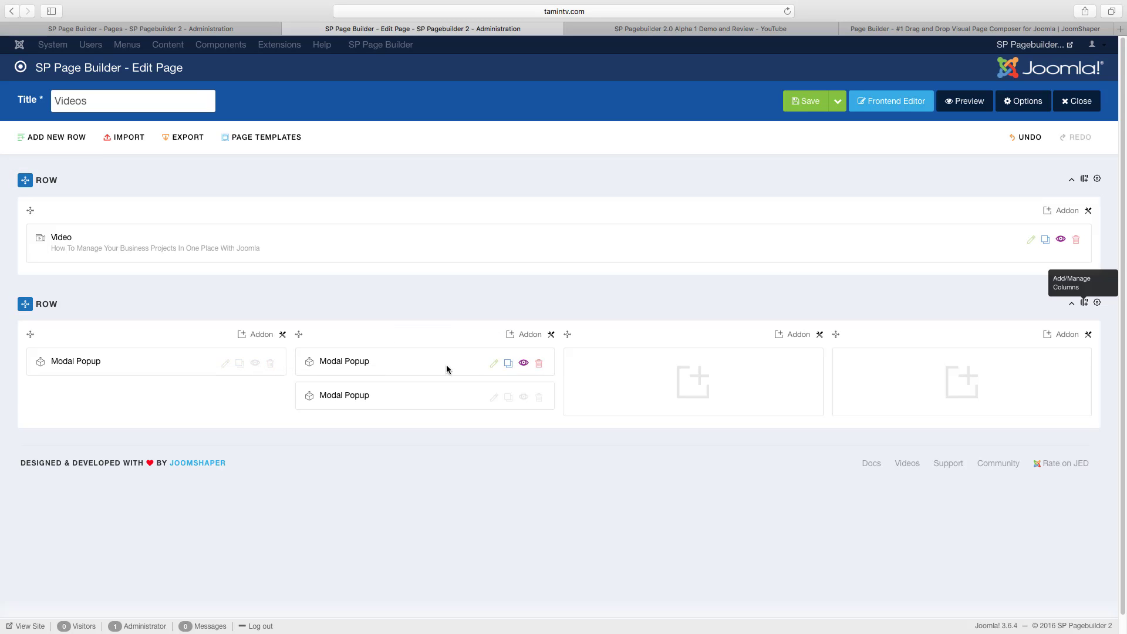
mouse_move(446, 368)
mouse_down()
mouse_move(903, 372)
mouse_move(891, 383)
mouse_up()
click(776, 363)
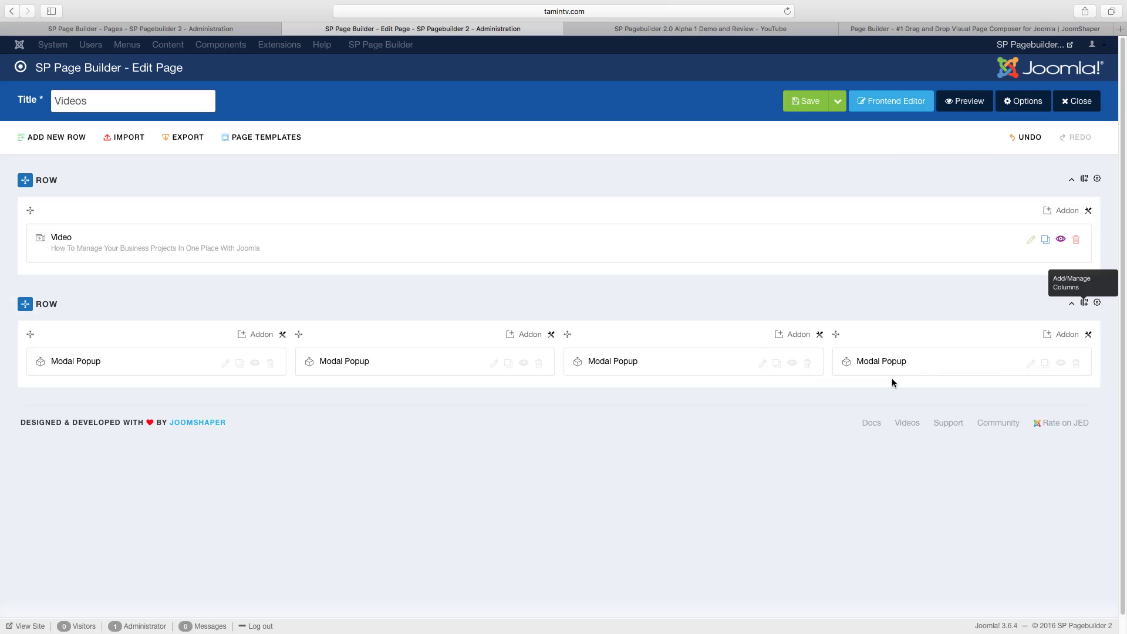
Step: Save the page and bring up the addon list for the first row
click(820, 106)
click(1064, 210)
scroll(516, 370, down, 5)
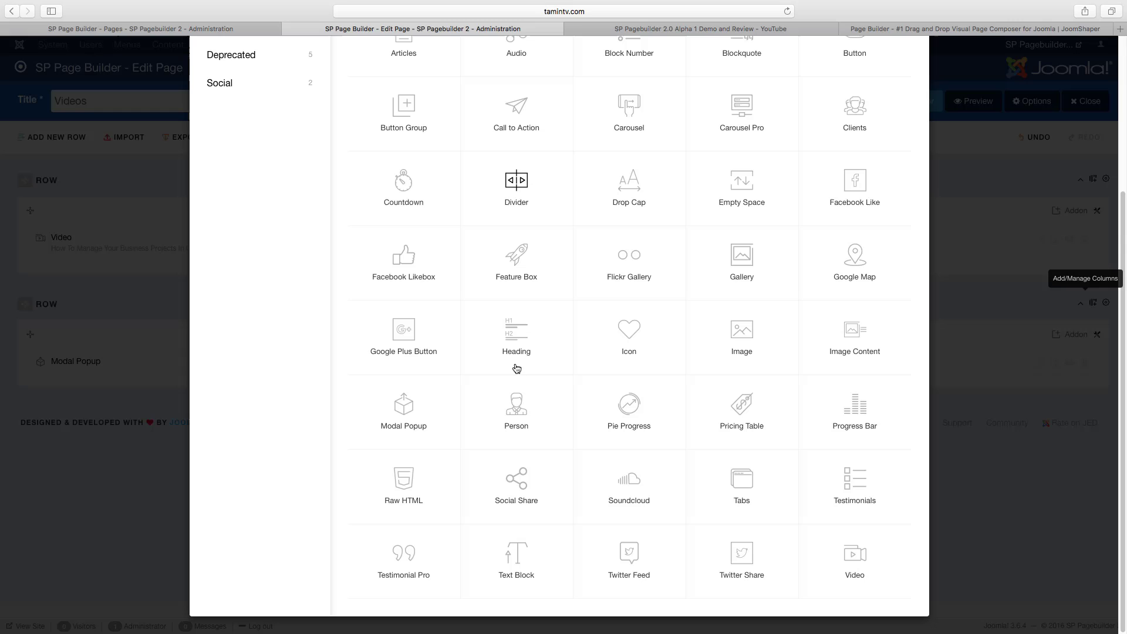
Step: Add a Social Share addon and remove Getpocket, Tumblr, Pinterest, Reddit and VK from its networks
click(516, 480)
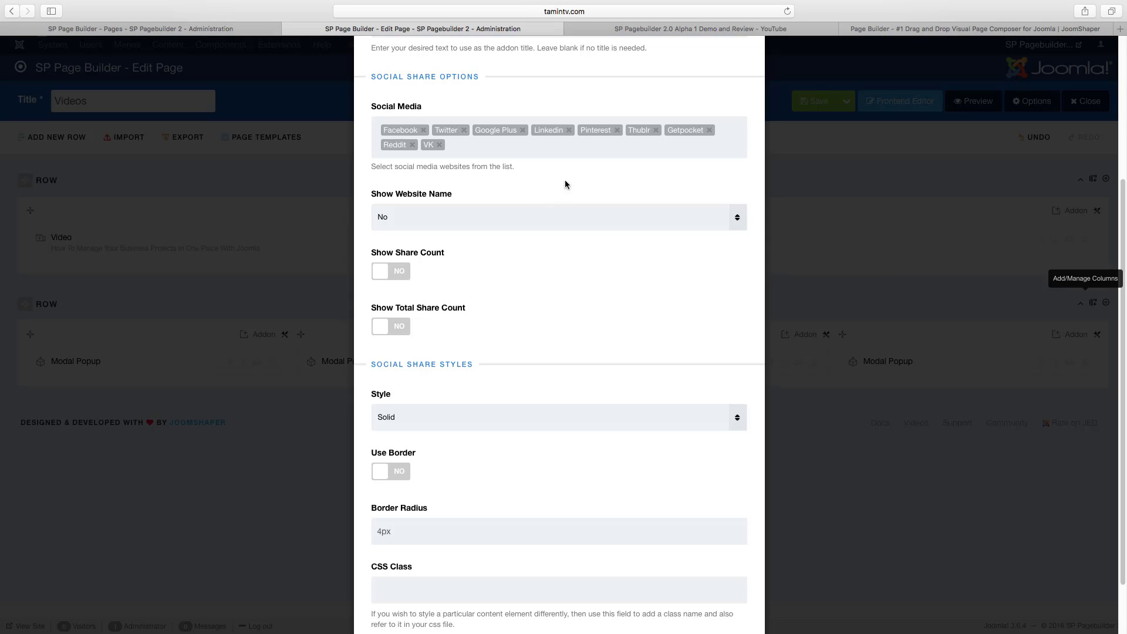
click(709, 130)
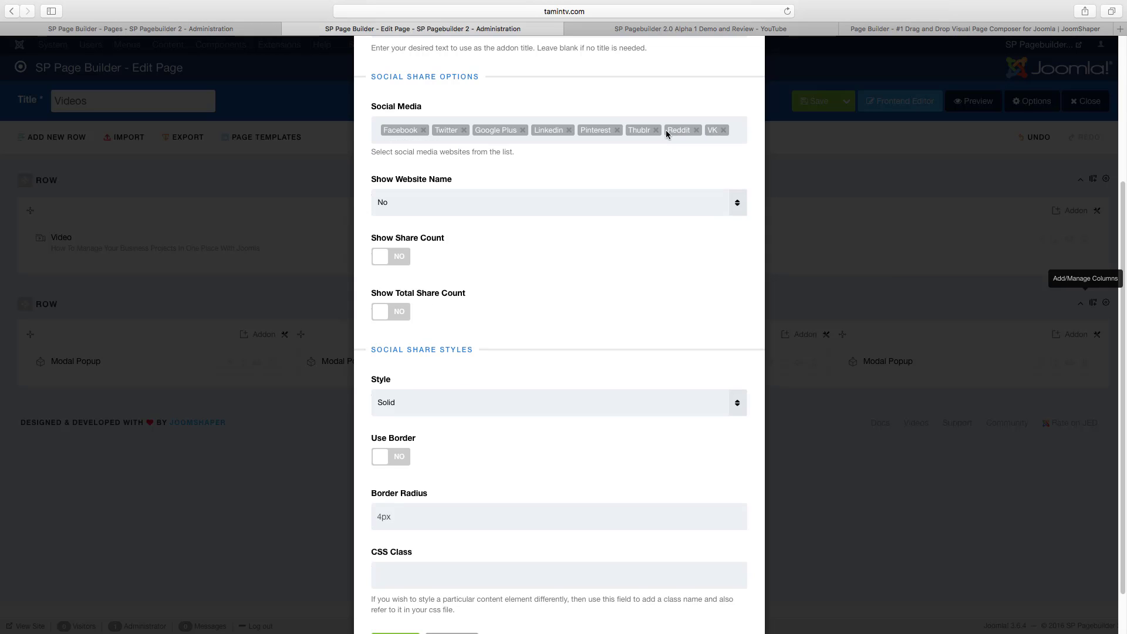
click(656, 131)
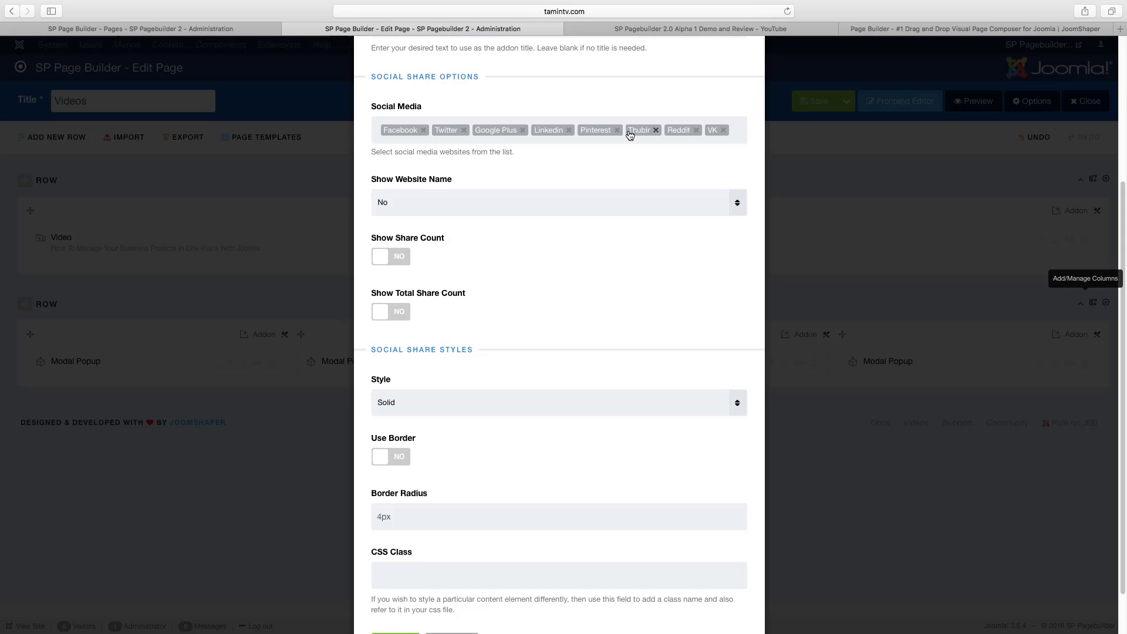
click(617, 131)
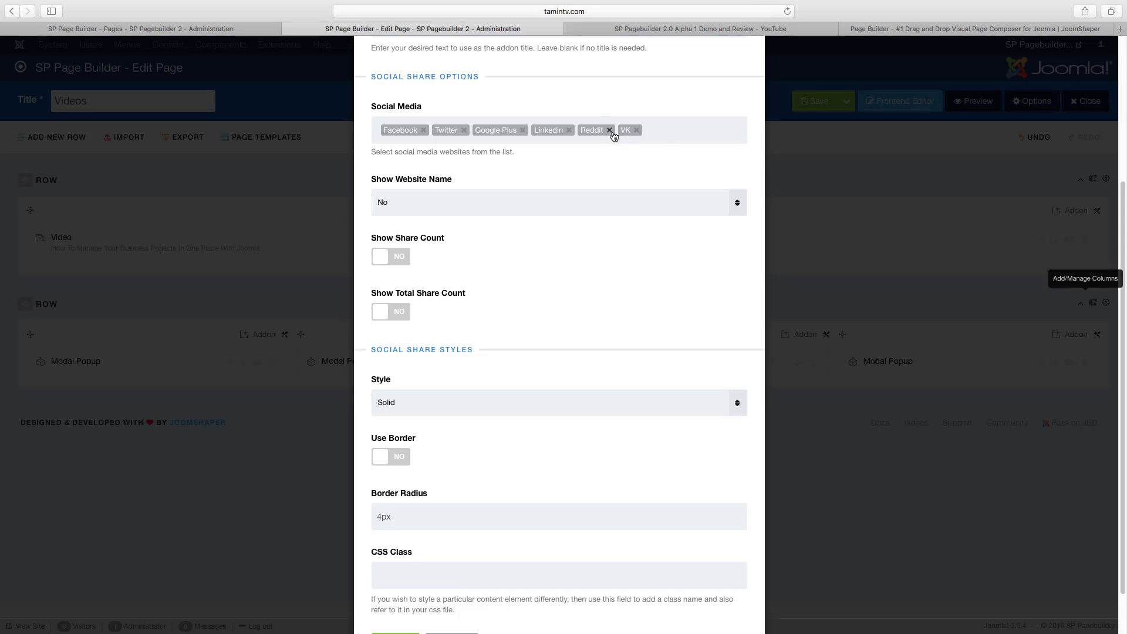
click(611, 130)
click(597, 131)
Step: Show website names for Major Websites, enable share and total counts, keep Solid style with a border
click(442, 212)
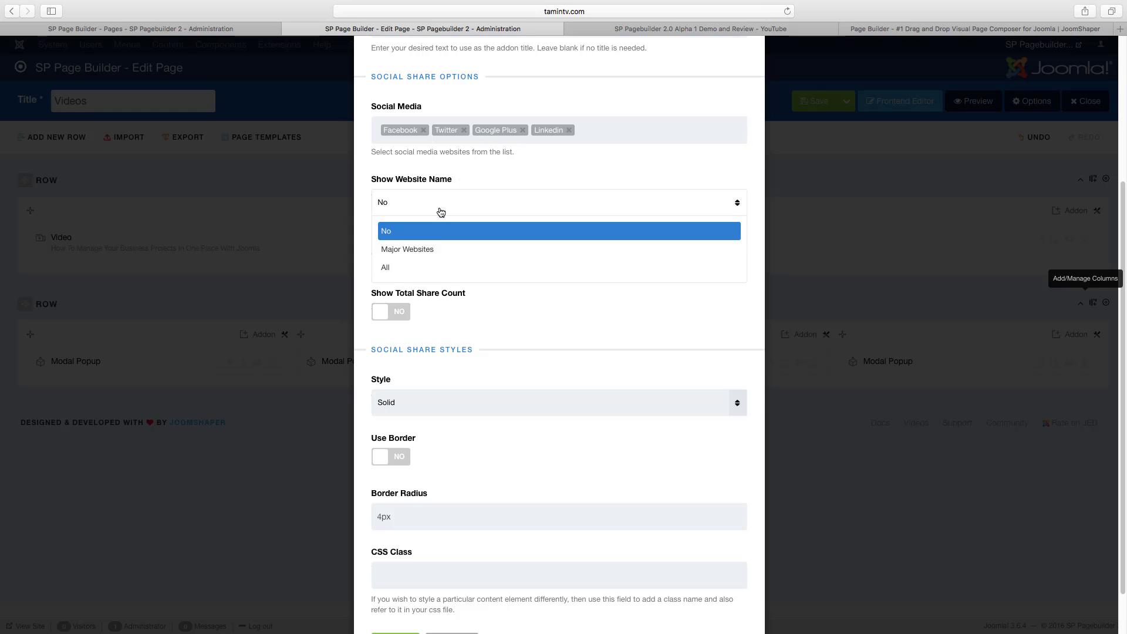
click(436, 253)
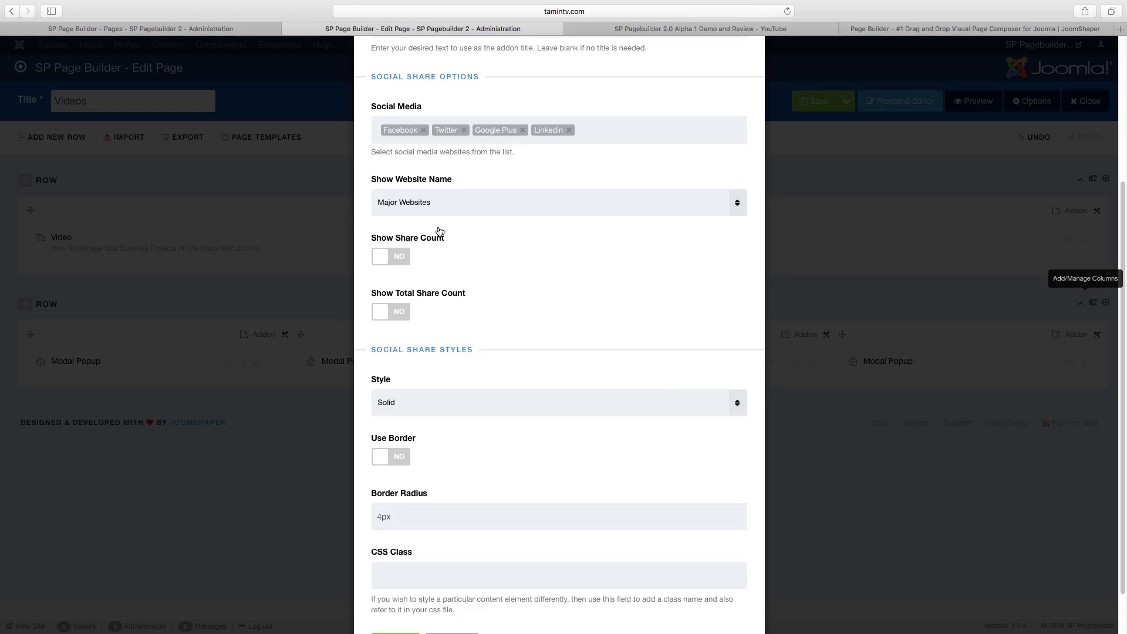
click(402, 262)
click(395, 314)
scroll(464, 367, down, 2)
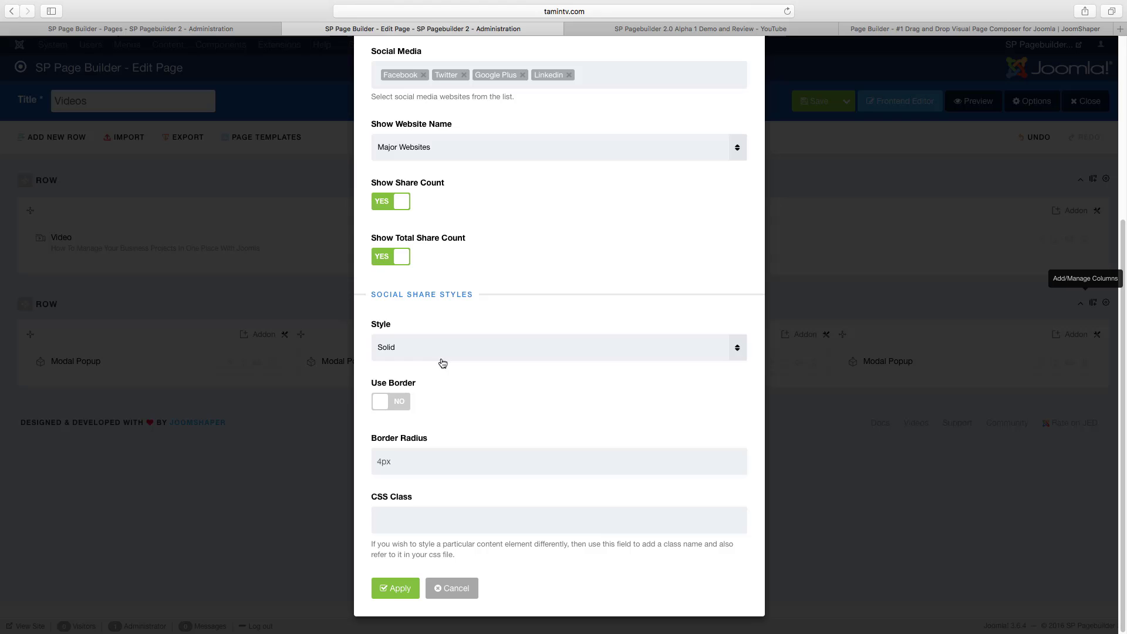
click(427, 351)
click(411, 395)
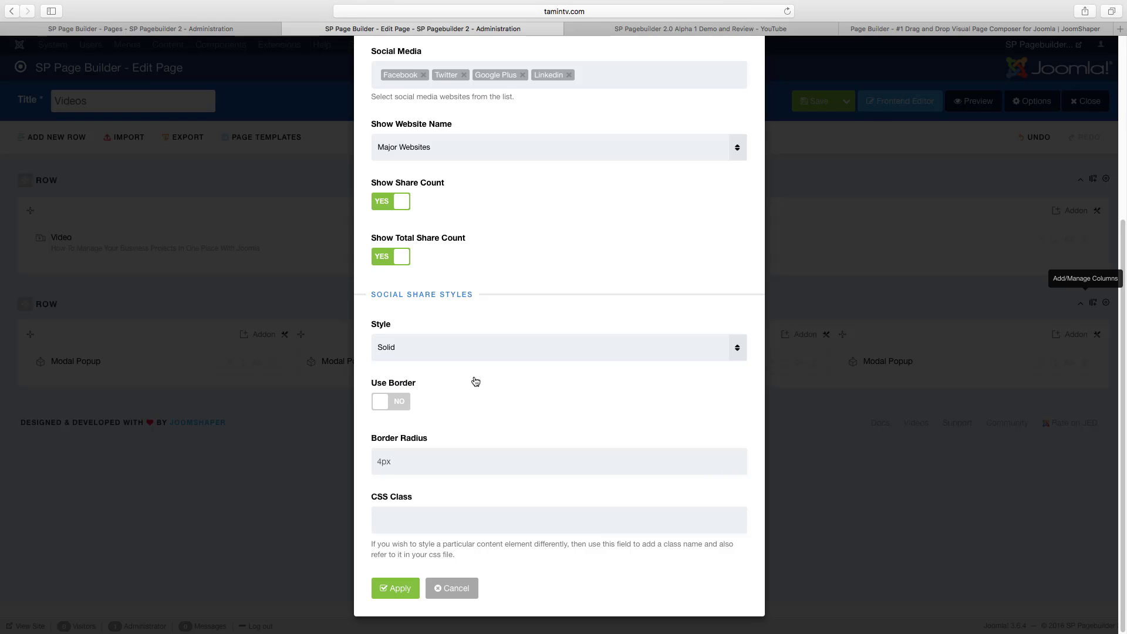
click(400, 404)
Step: Apply the Social Share settings and move the addon above the Video in the first row
click(408, 588)
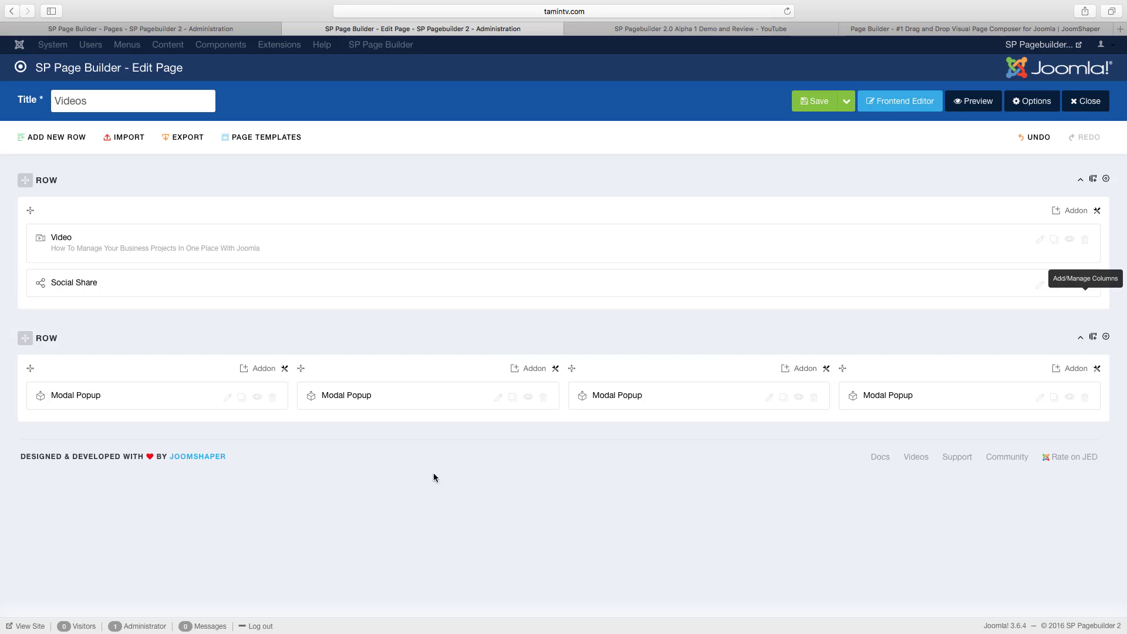
drag(204, 284, 214, 229)
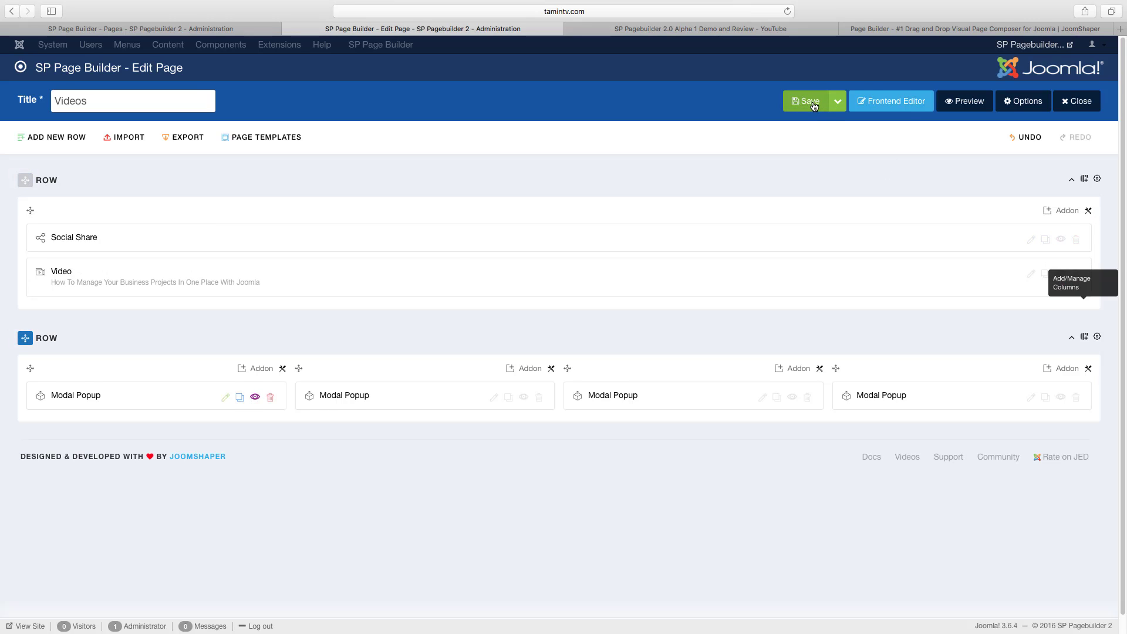
click(1097, 178)
click(1063, 215)
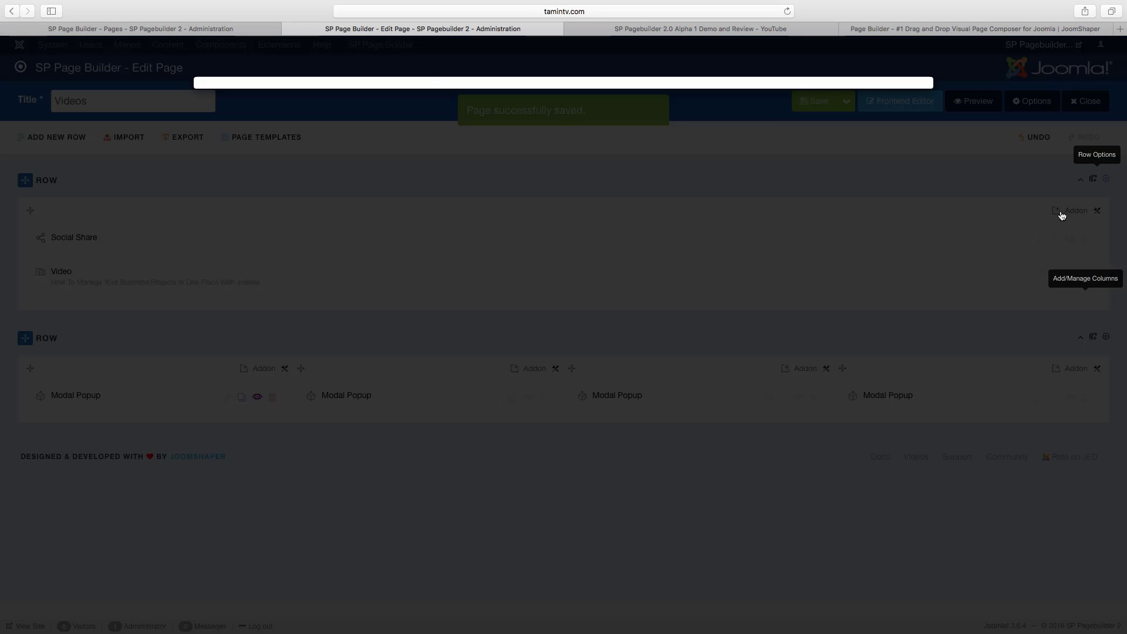
Step: Give the first row an rgba(36, 36, 36, 1) background and an rgba(74, 70, 70, 1) overlay
click(440, 95)
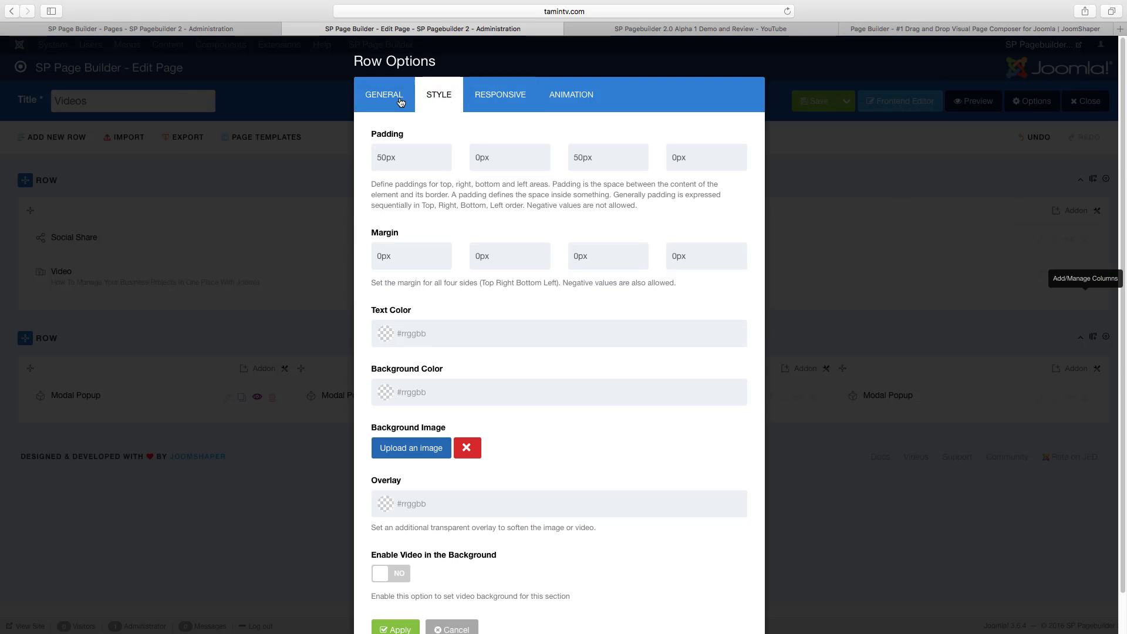
click(481, 393)
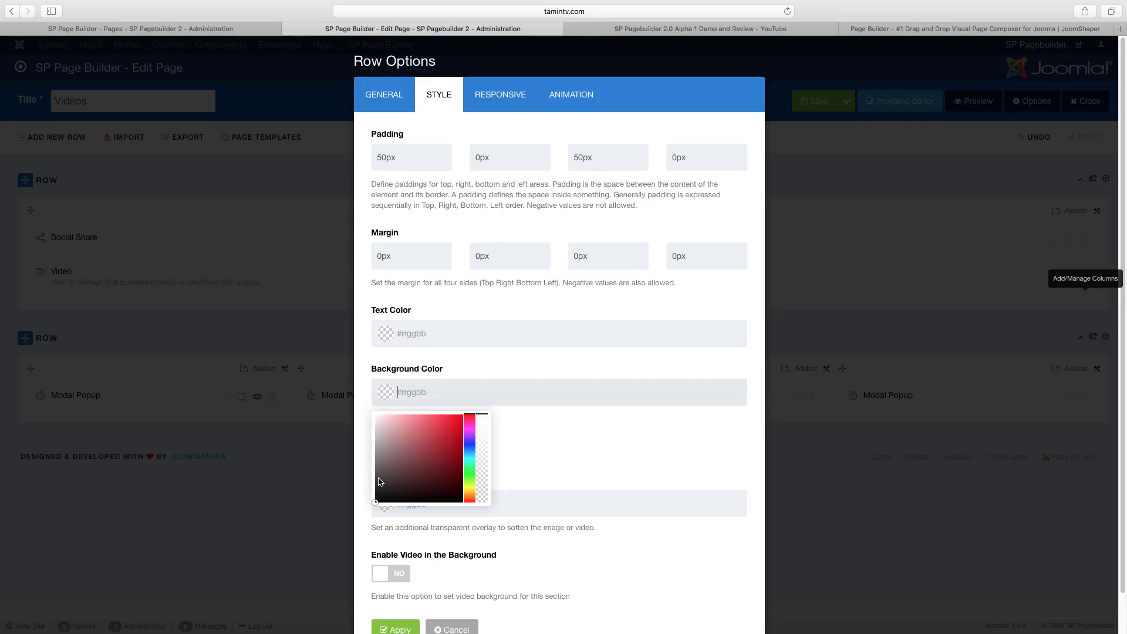
drag(375, 503, 376, 490)
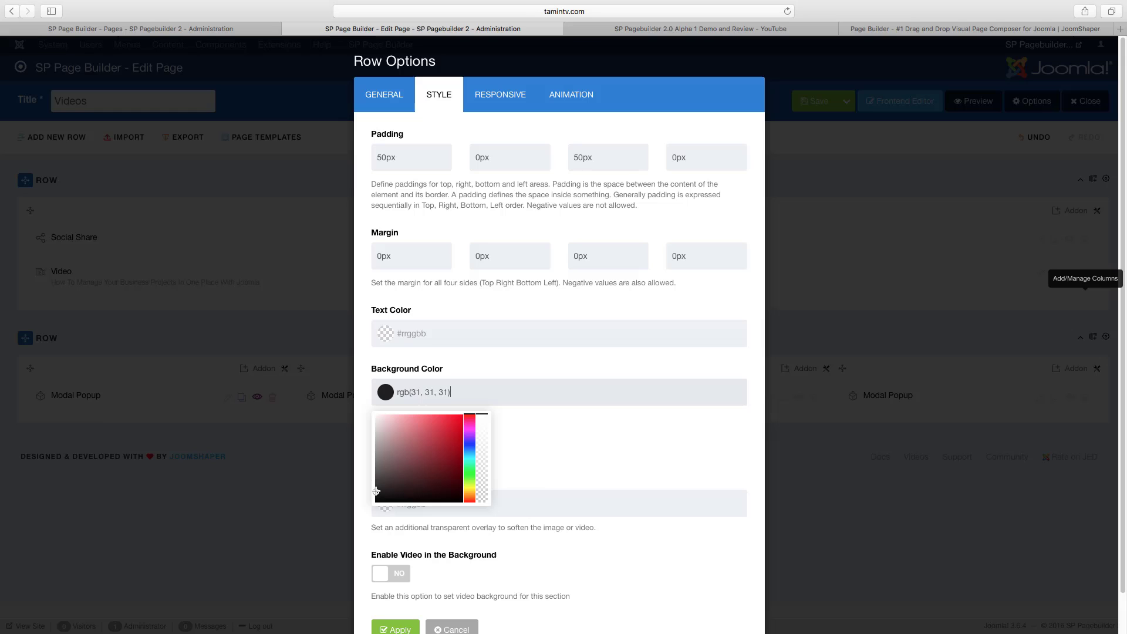
click(563, 441)
scroll(534, 418, down, 2)
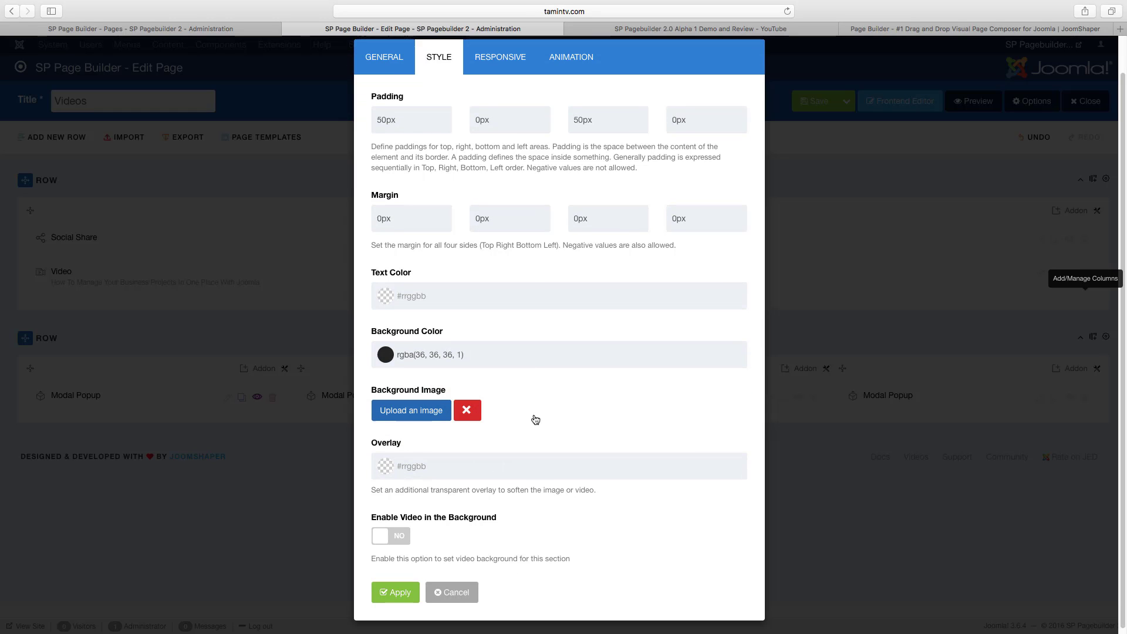
click(438, 460)
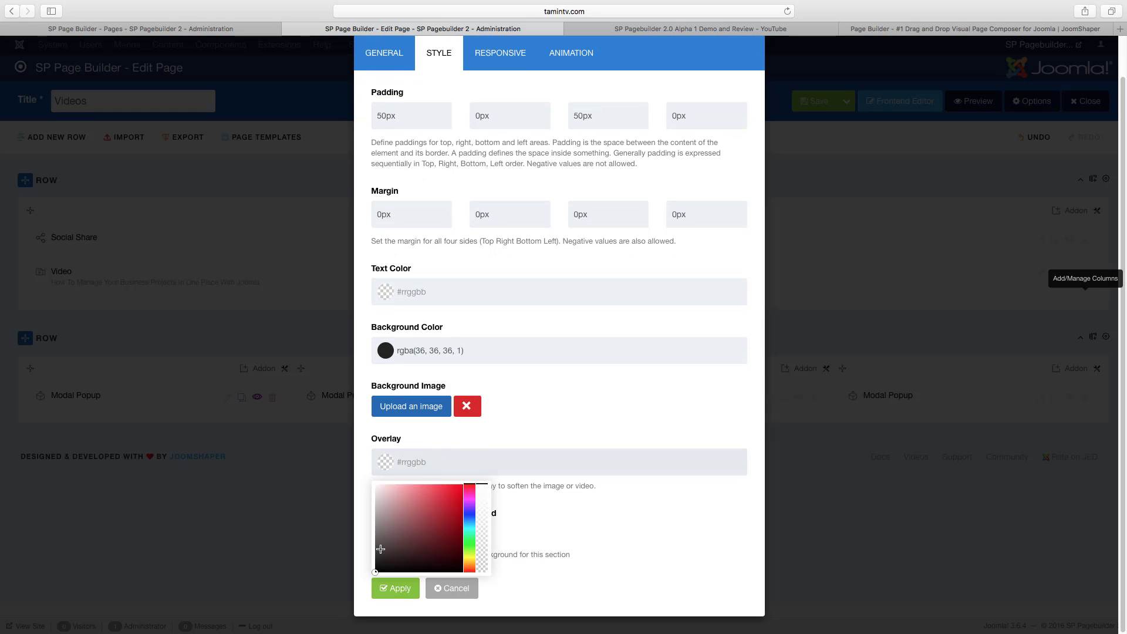
click(381, 549)
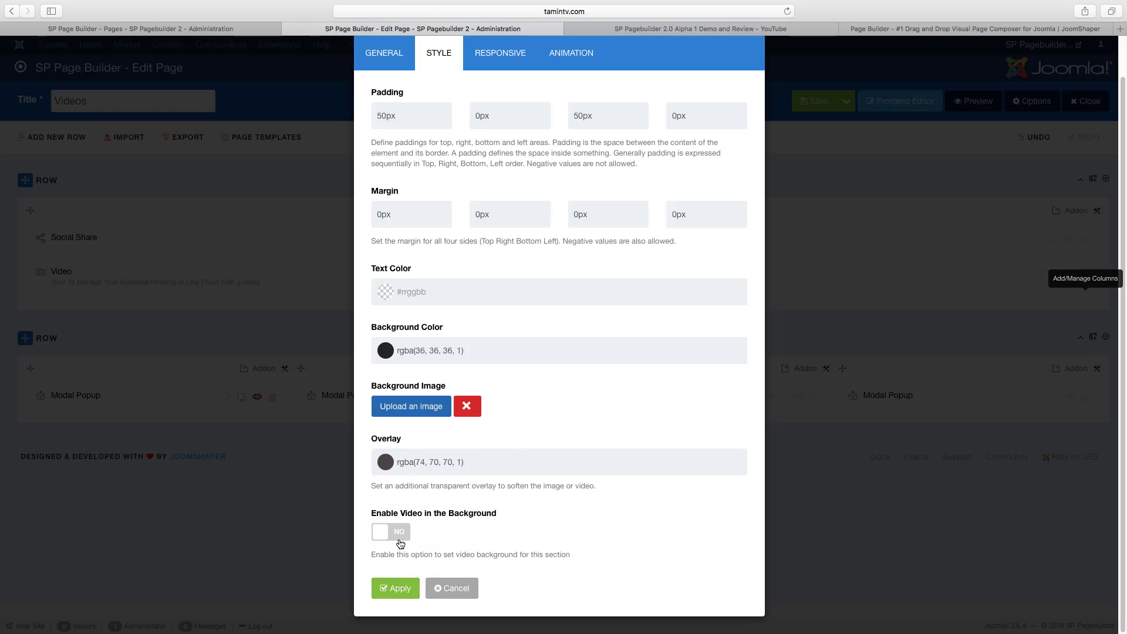
Step: Apply the row style and save the Videos page
click(397, 588)
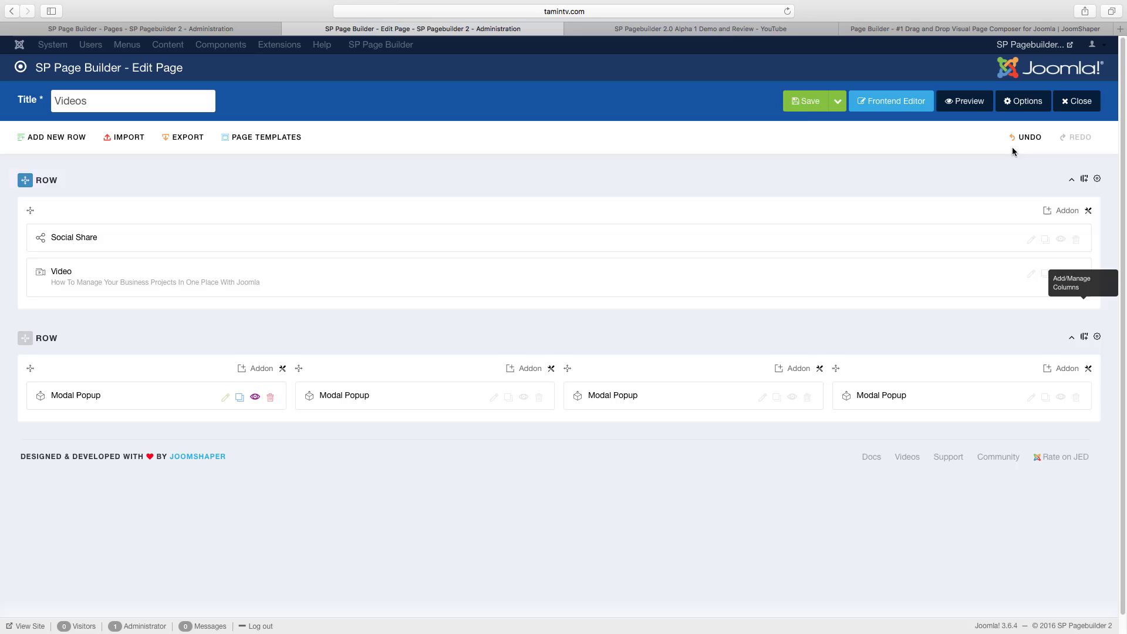
click(810, 110)
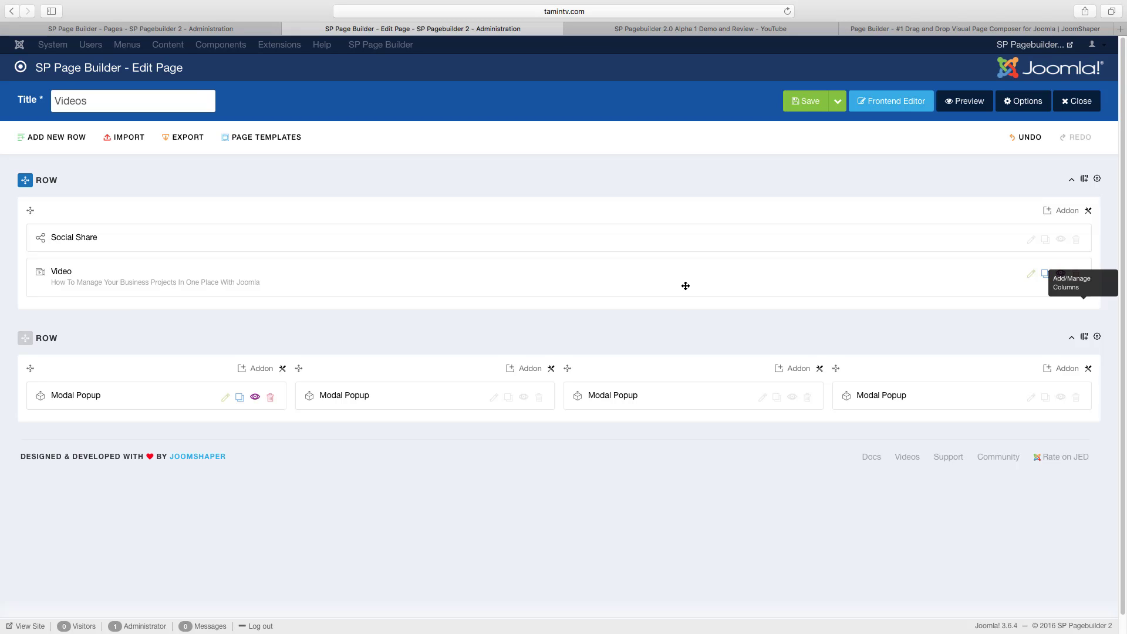
scroll(810, 332, down, 1)
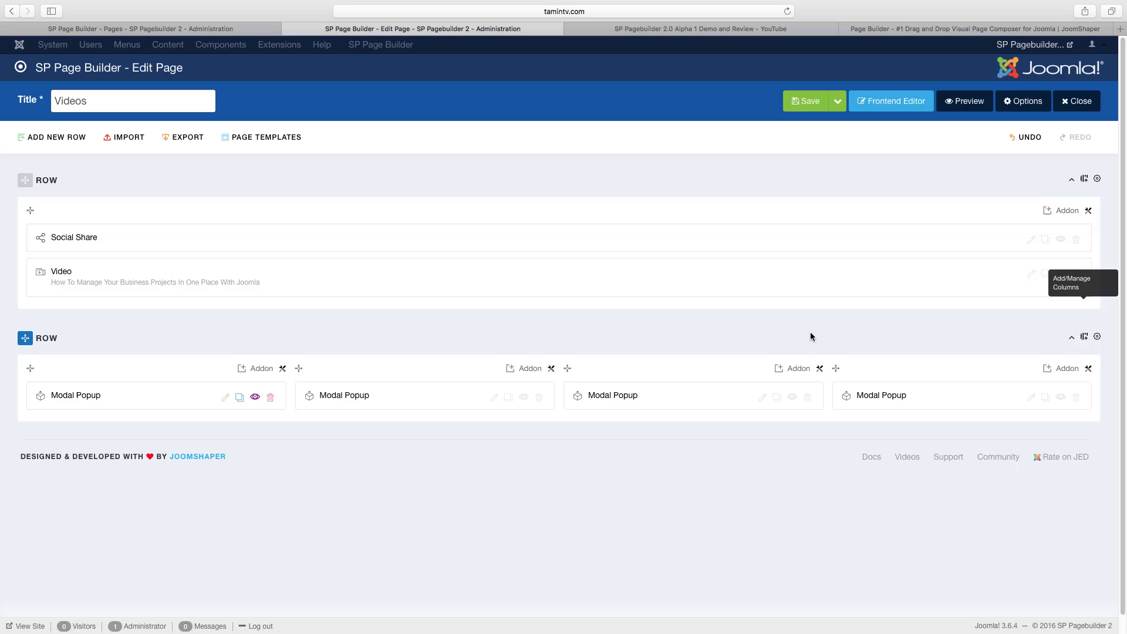
scroll(833, 341, down, 1)
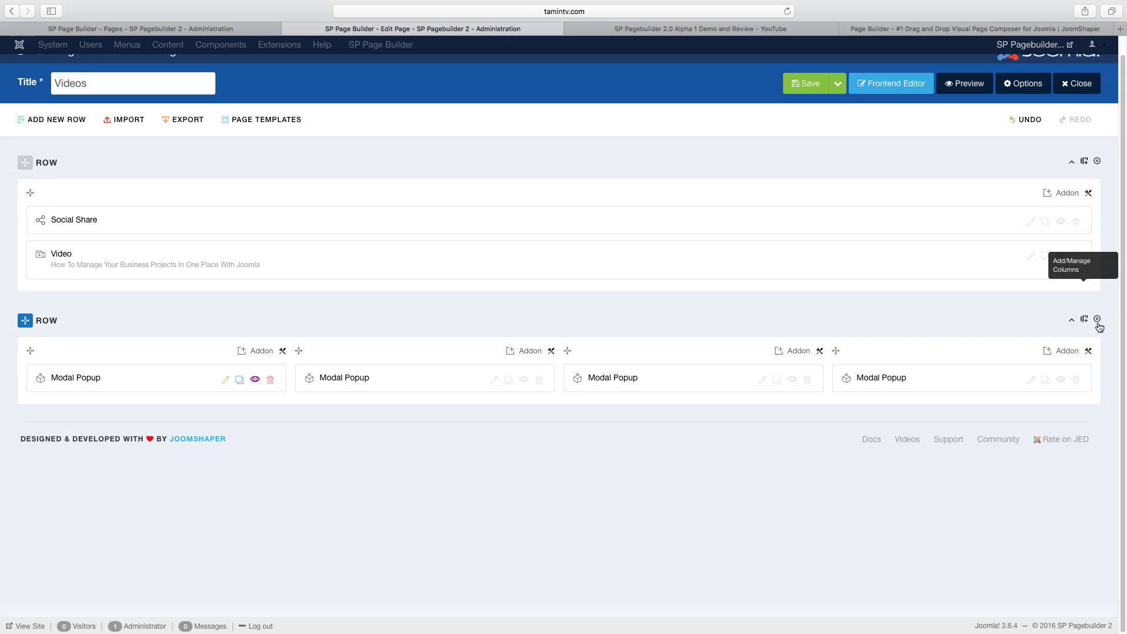
scroll(1017, 203, up, 1)
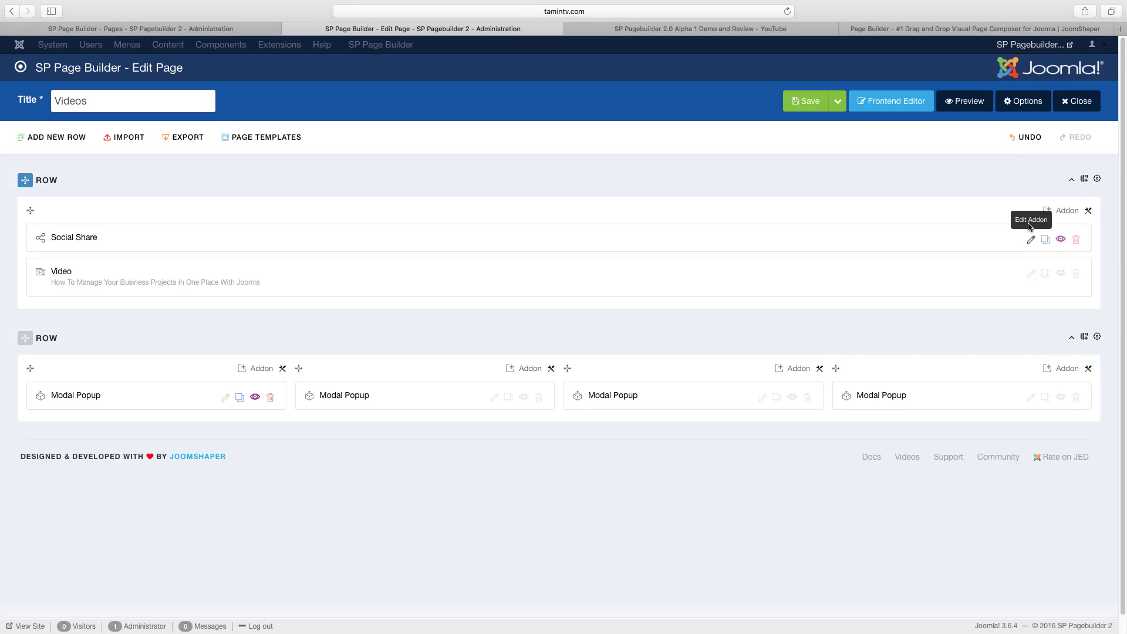
Step: Preview the Videos page in a new tab and look over the share row and video
click(969, 102)
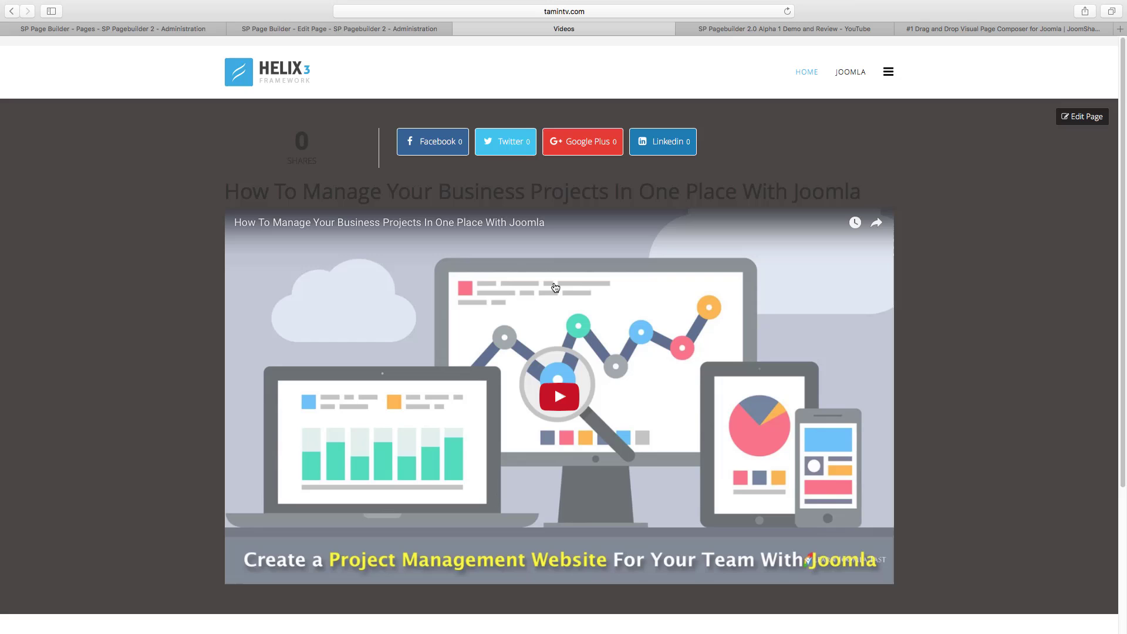
scroll(555, 287, down, 5)
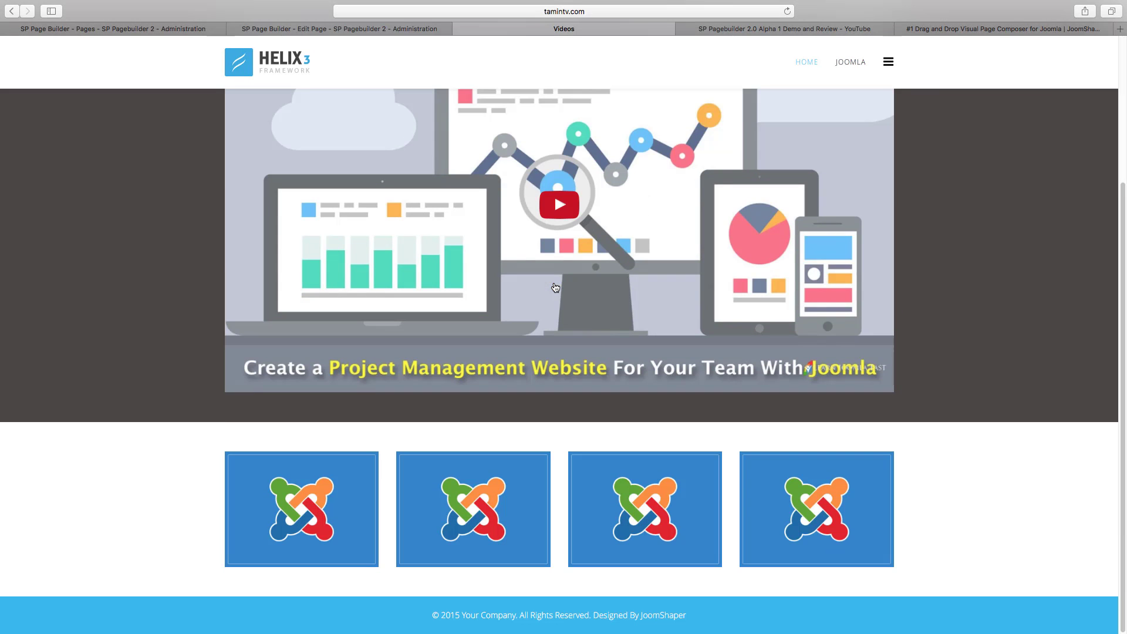
scroll(555, 287, up, 4)
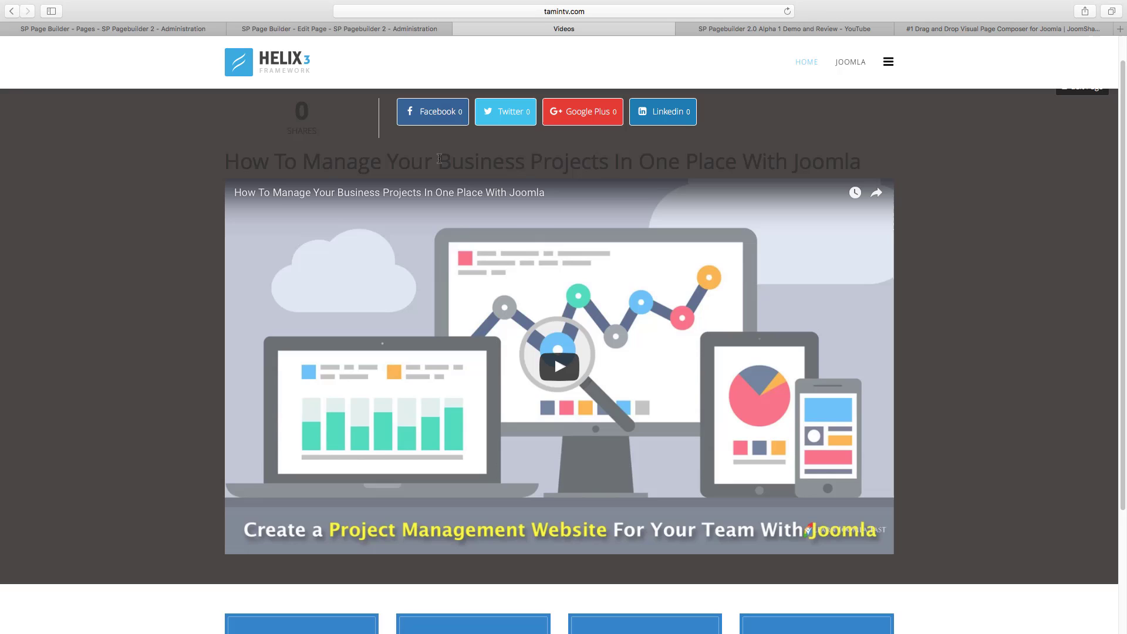
scroll(486, 149, up, 1)
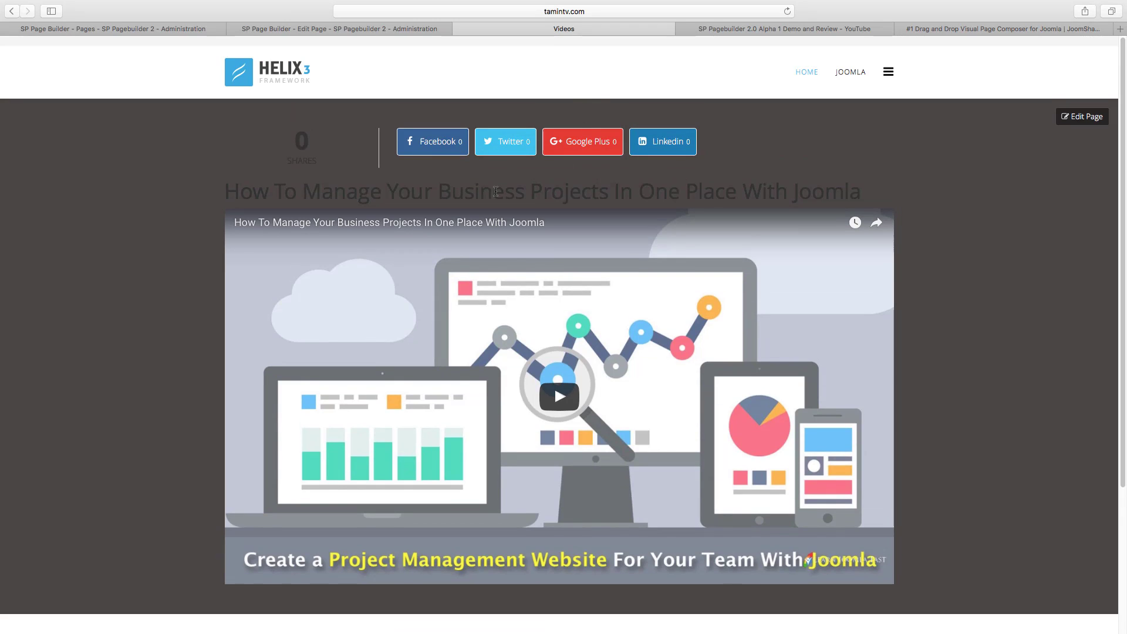
triple_click(604, 193)
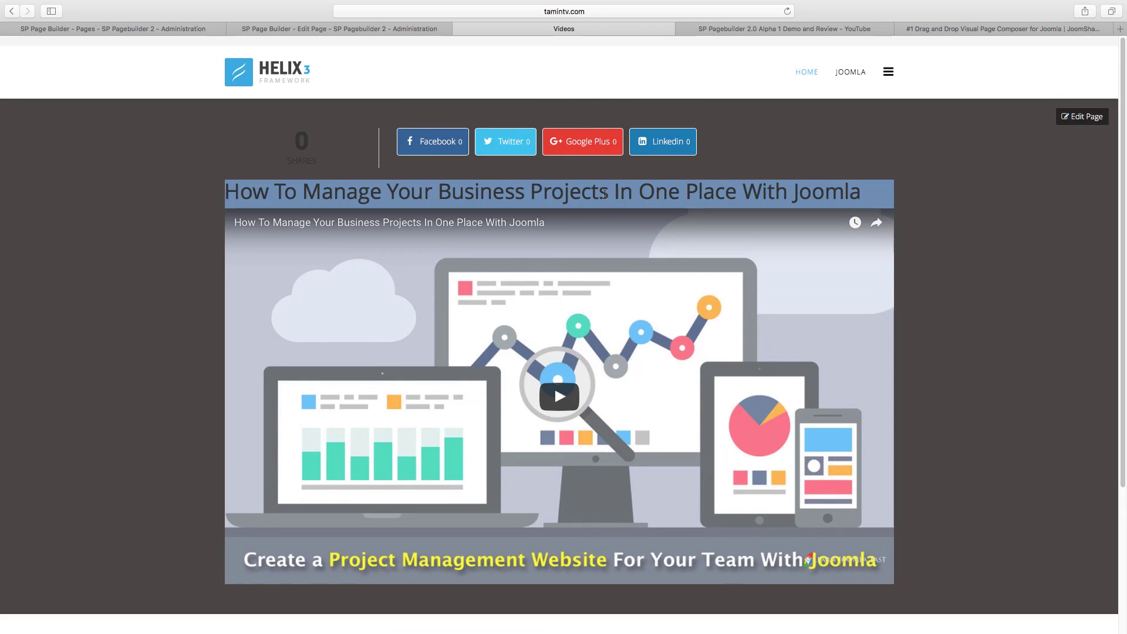
click(629, 206)
scroll(588, 265, down, 5)
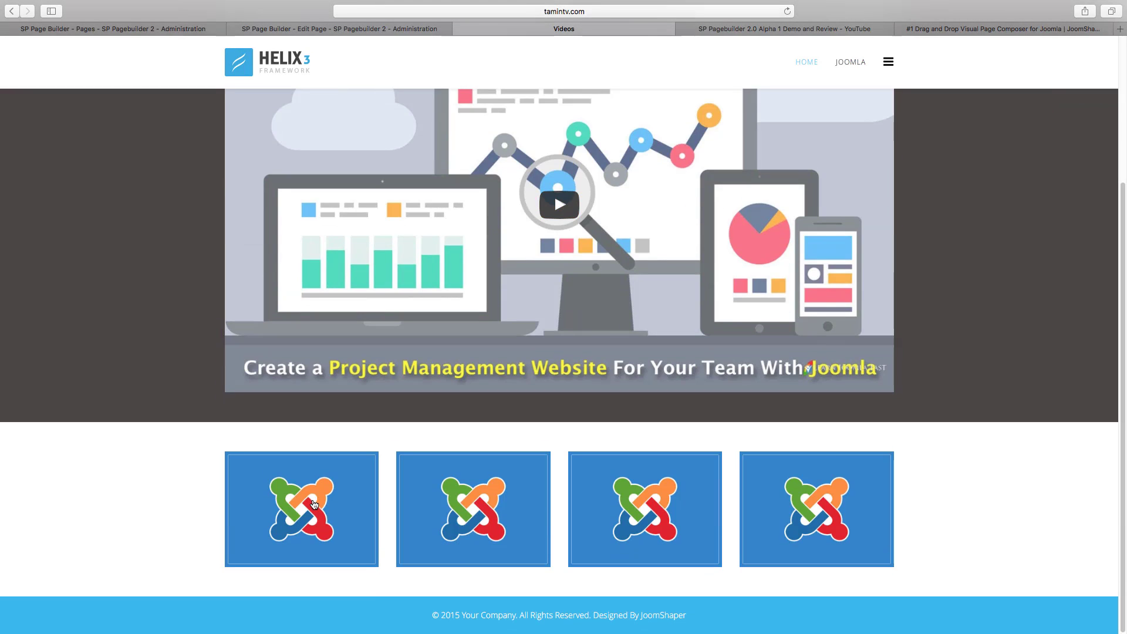
Step: Test the popup tiles by opening and closing the first and second videos, then opening the third
click(314, 505)
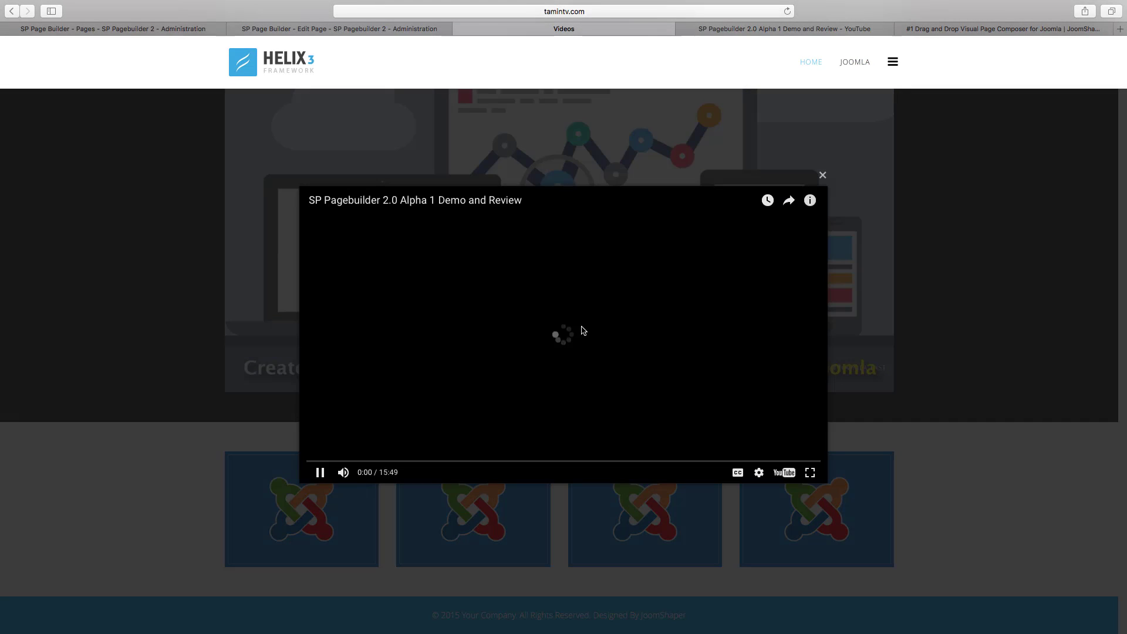
click(823, 177)
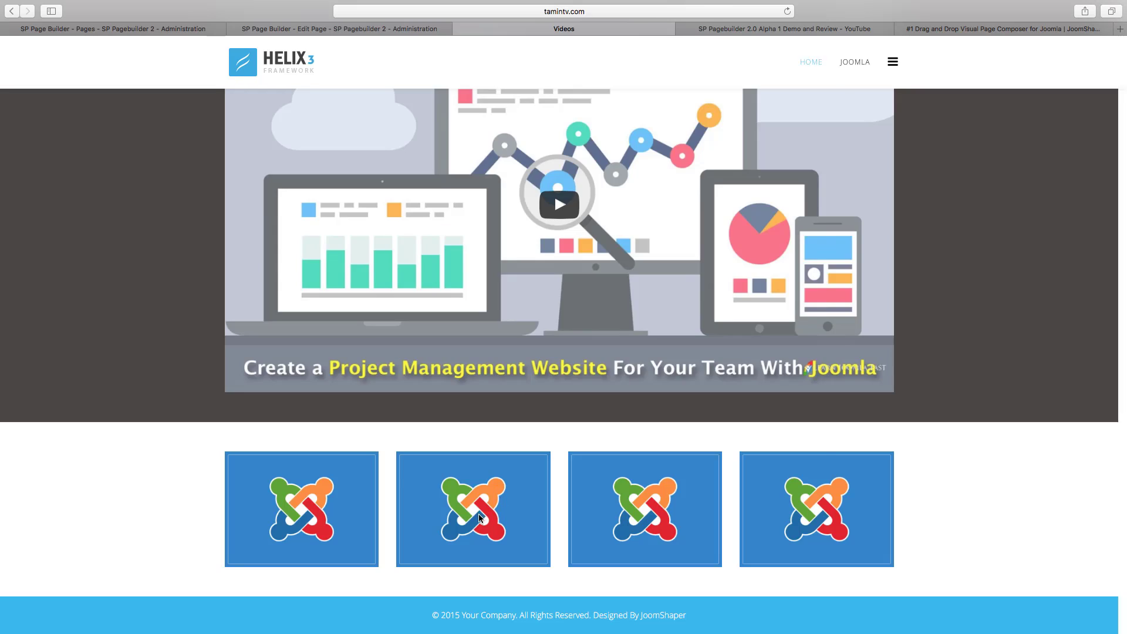
click(499, 505)
click(823, 176)
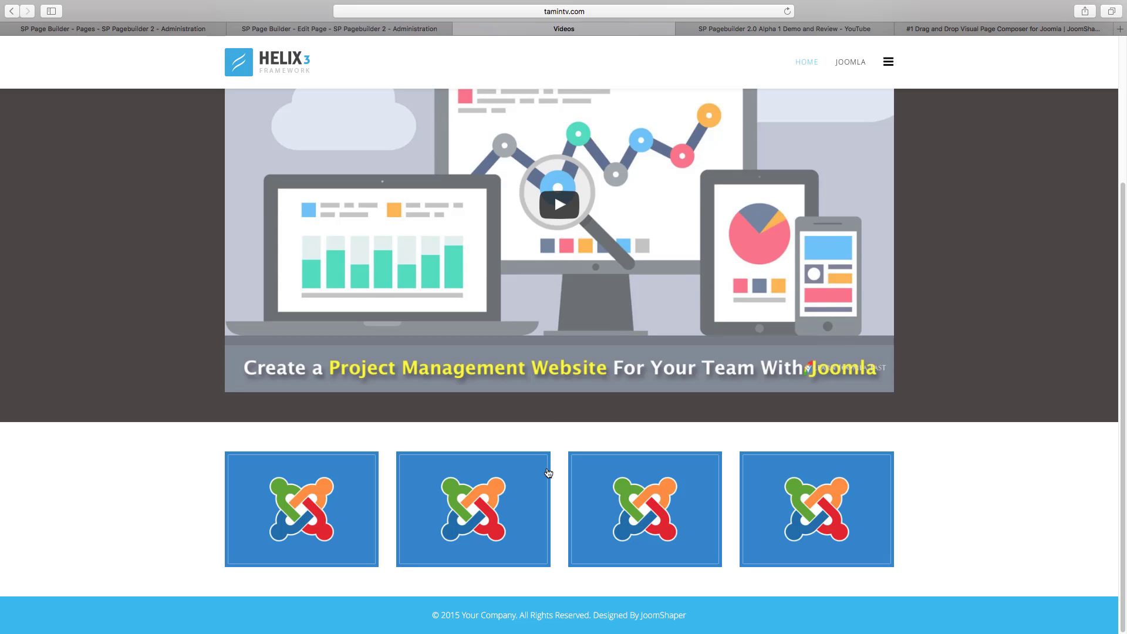
click(580, 505)
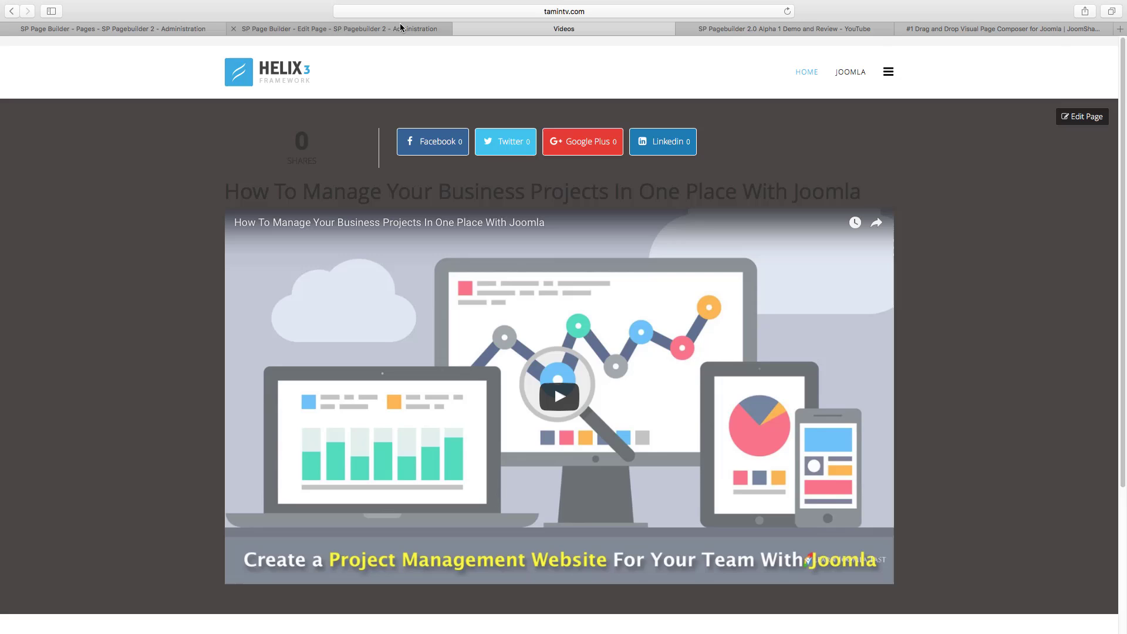
Step: Back in the editor, set the first row's top padding to 125px
click(393, 32)
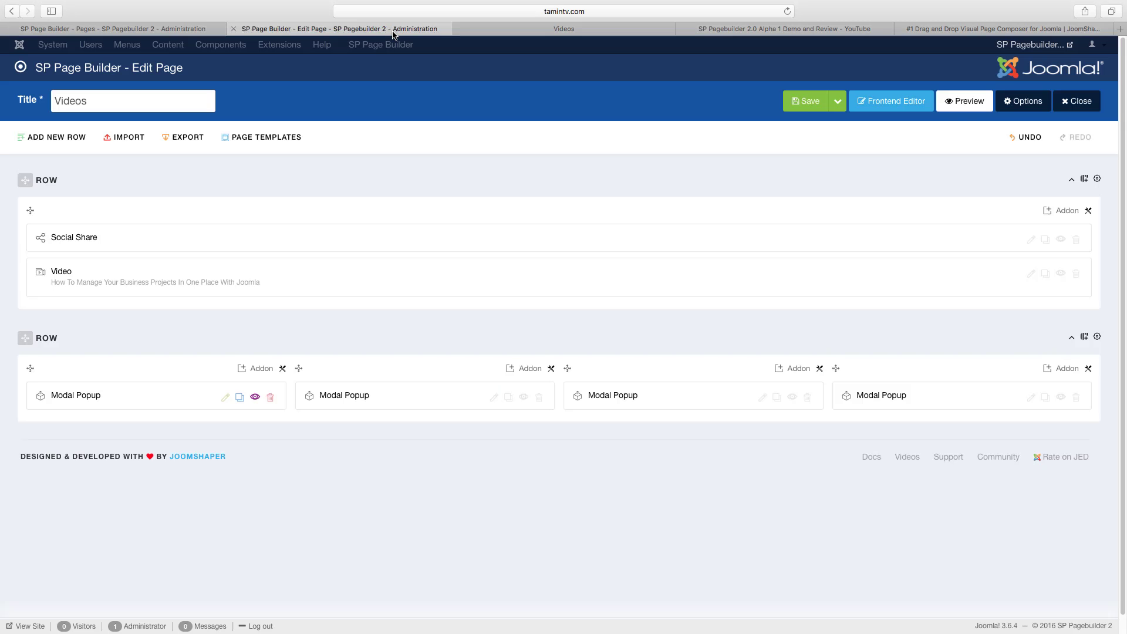
click(1097, 179)
click(1054, 211)
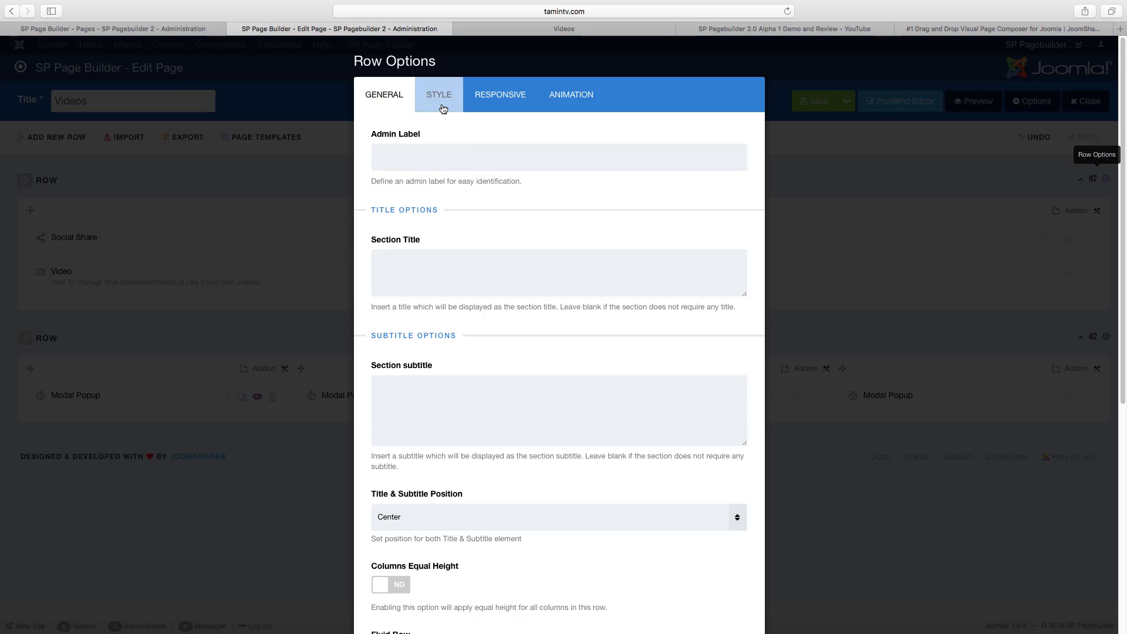
click(441, 106)
drag(382, 158, 364, 157)
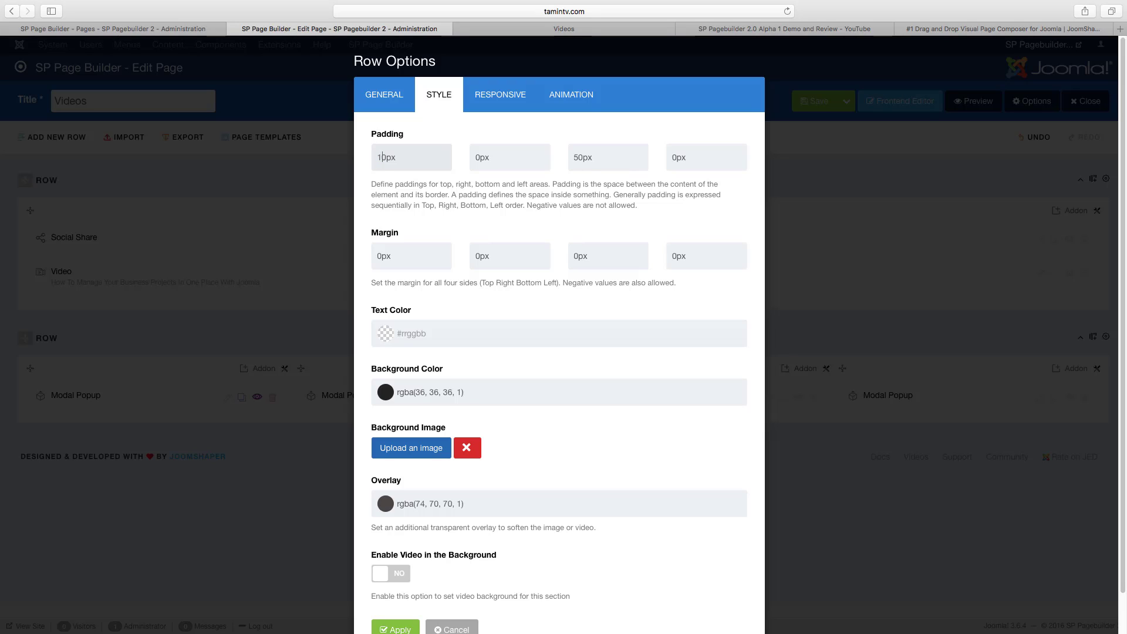
text(125)
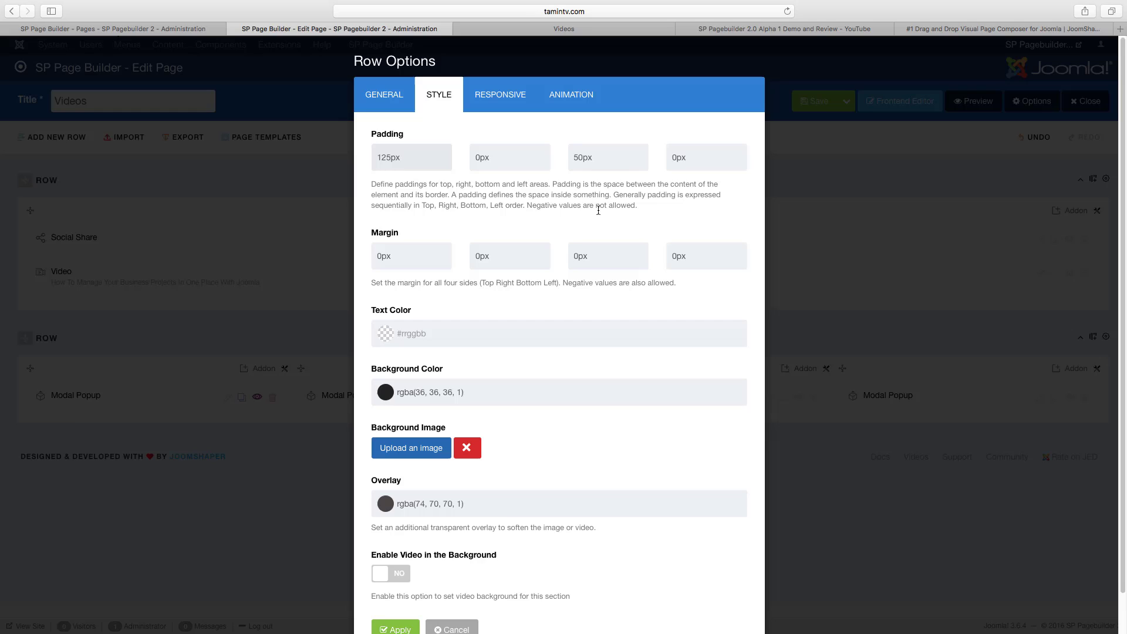
scroll(487, 328, down, 2)
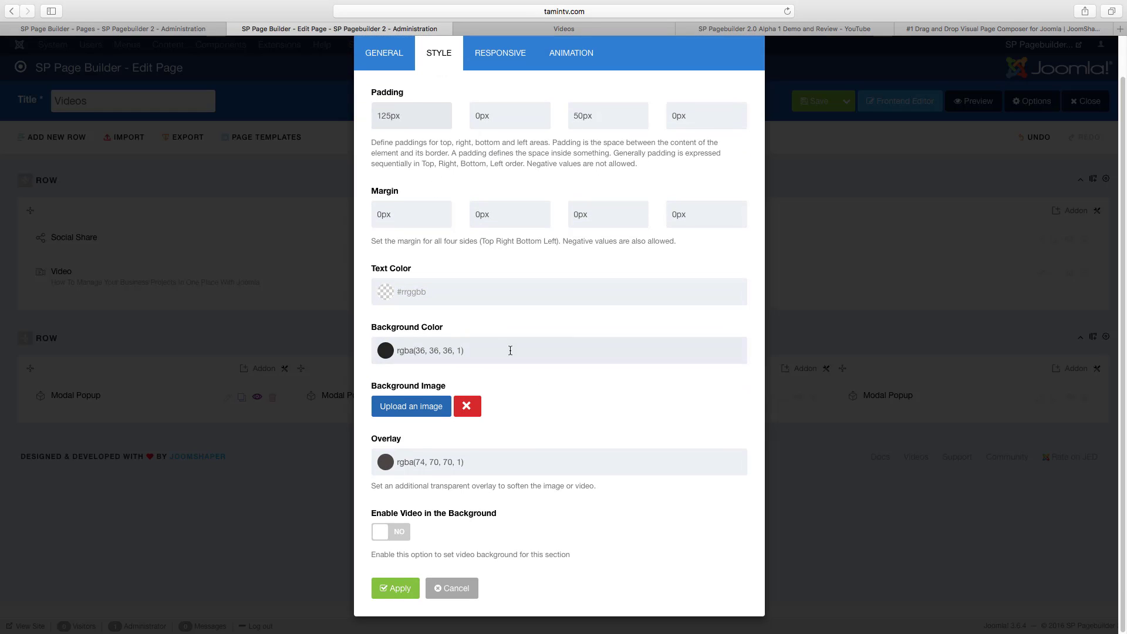
Step: Set the row text colour to white rgba(255, 255, 255, 1) and apply the style
click(447, 292)
click(376, 399)
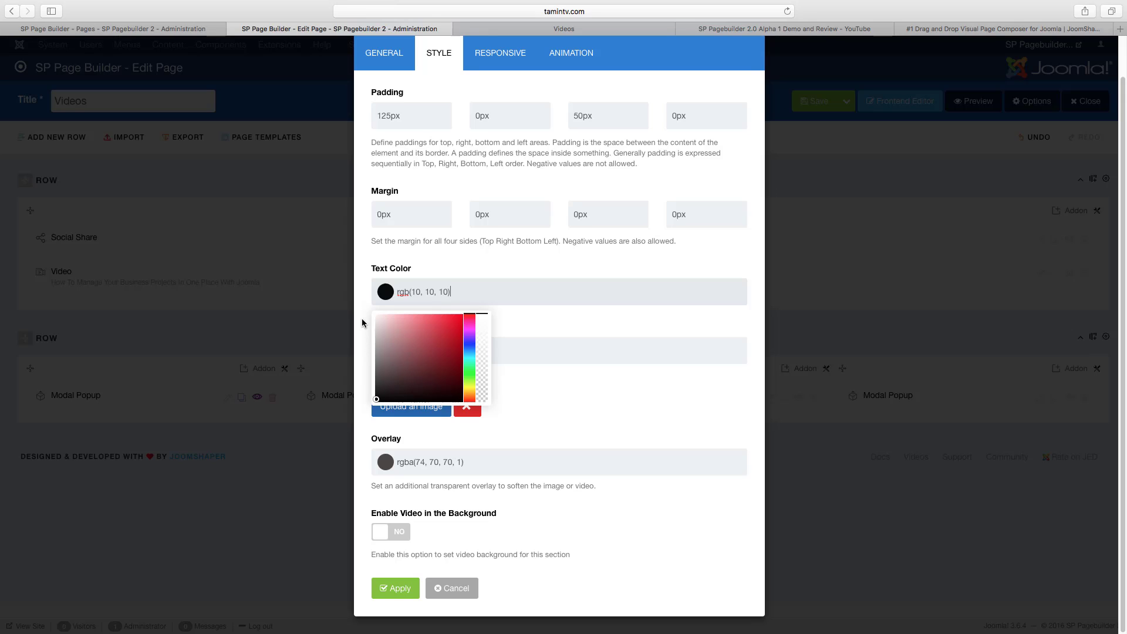
drag(362, 322, 363, 304)
click(583, 416)
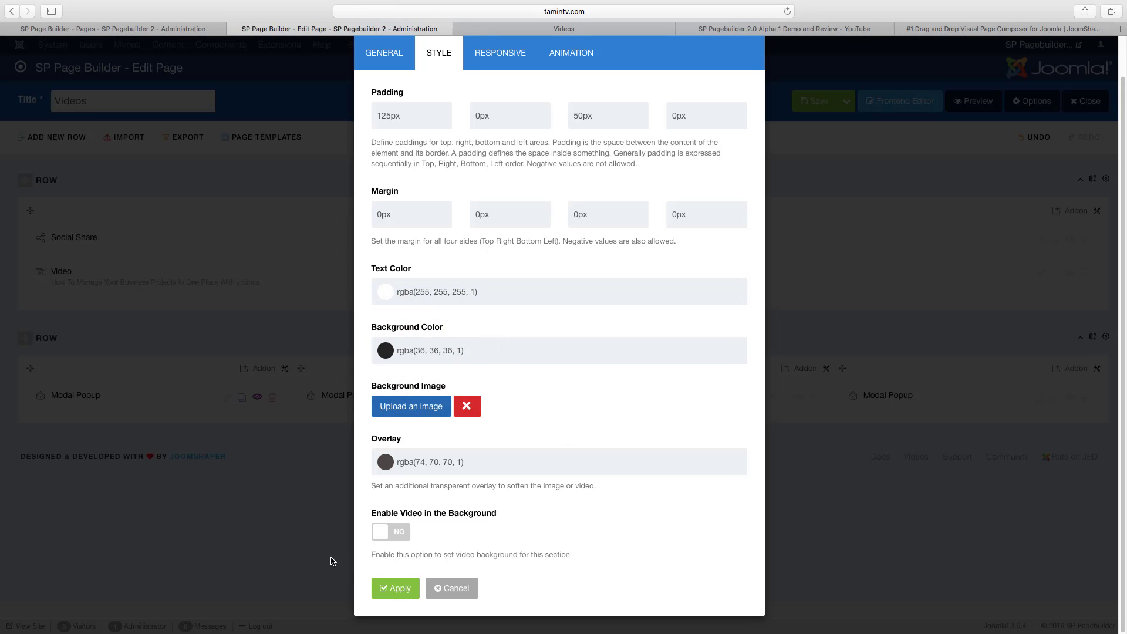
click(393, 588)
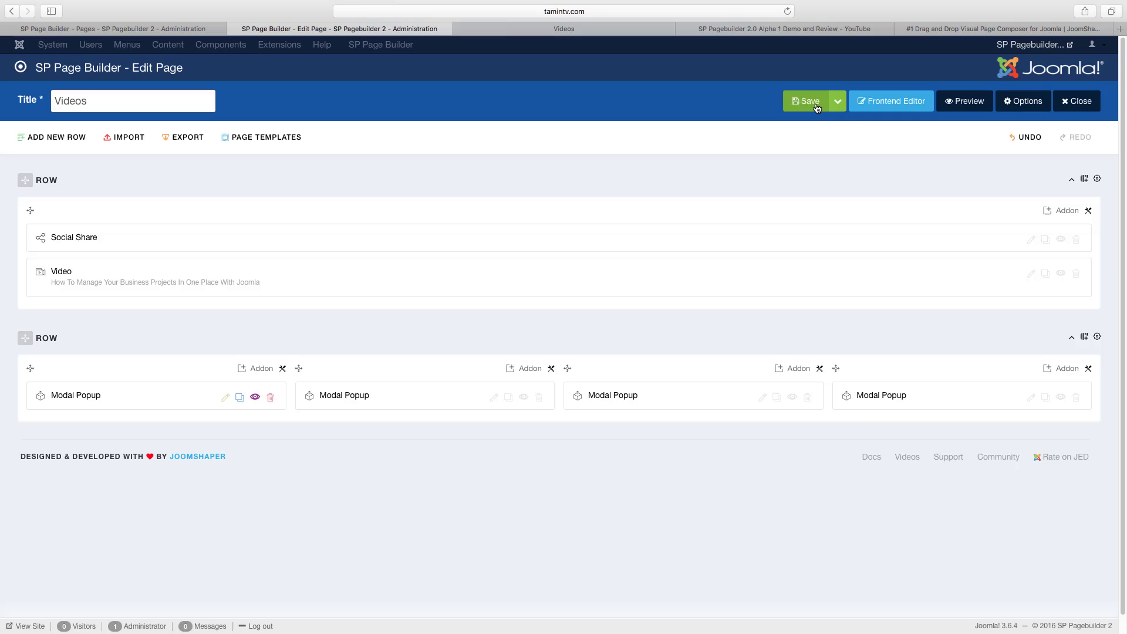
Step: Reload the Videos preview to check the white title text and added top padding
click(509, 30)
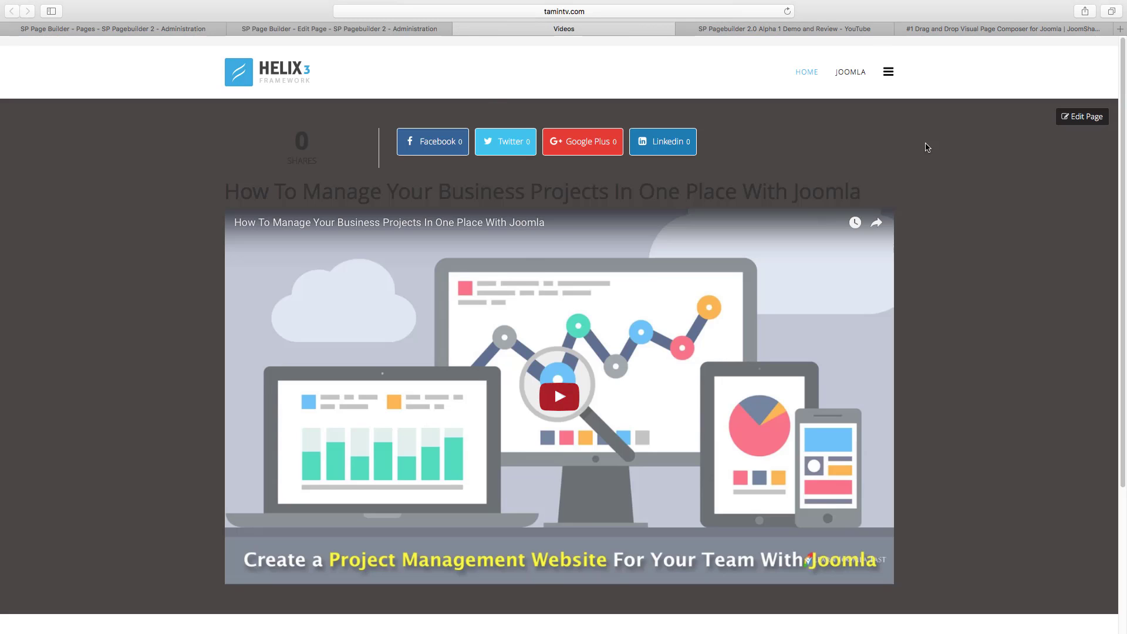
click(787, 11)
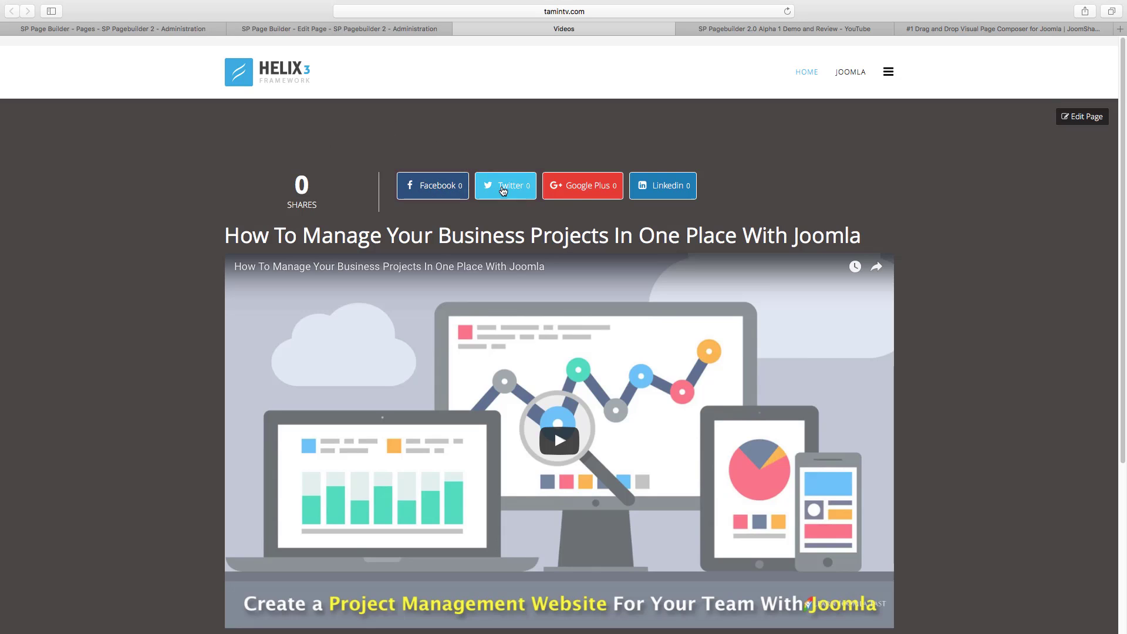
Step: Add Pinterest, Thublr, Getpocket, Reddit and VK to the Social Share addon's networks
click(1074, 118)
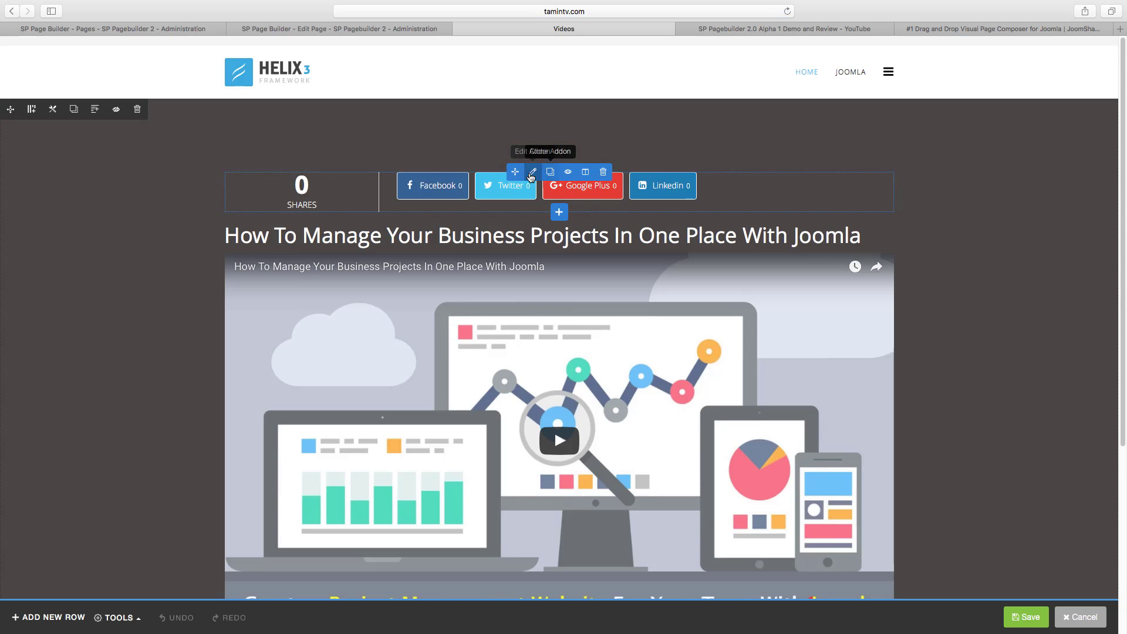
click(532, 173)
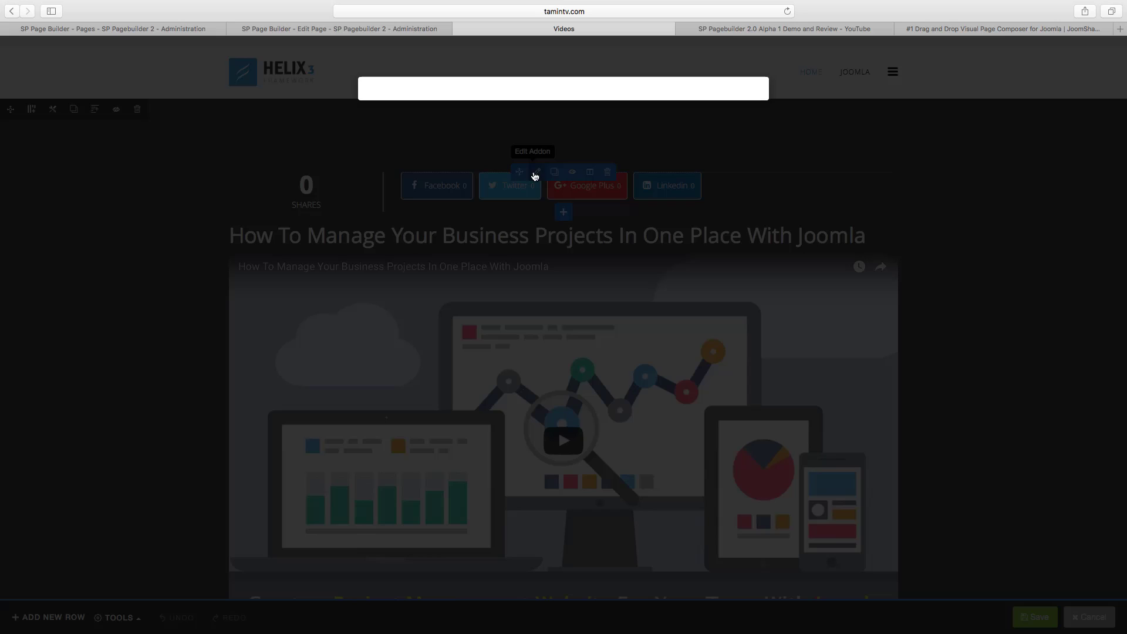
click(594, 340)
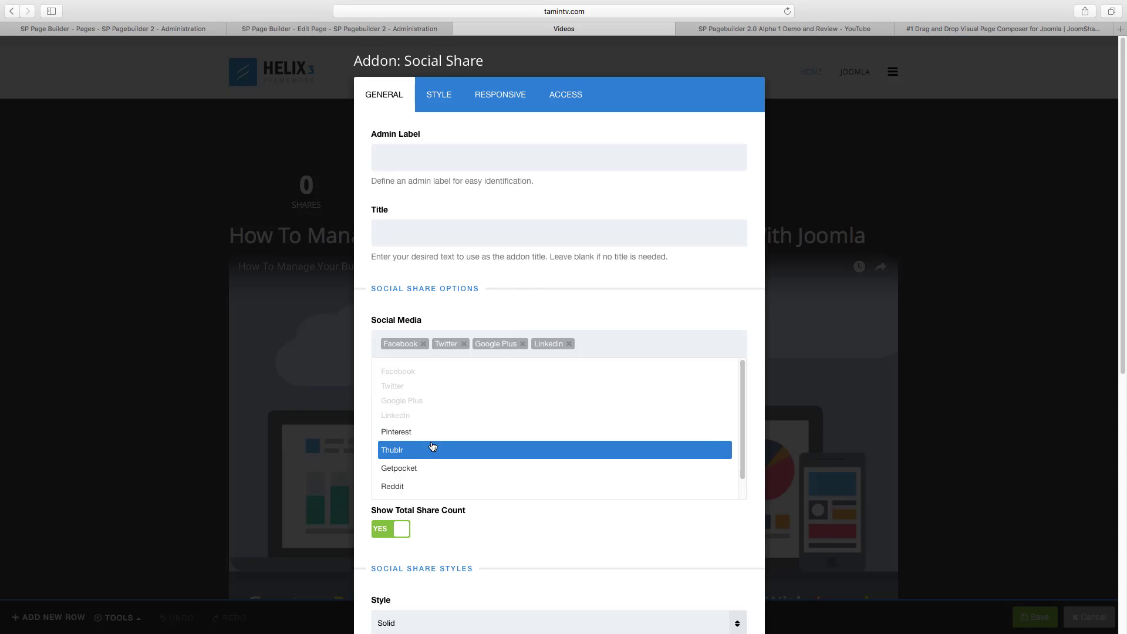
click(434, 430)
click(643, 345)
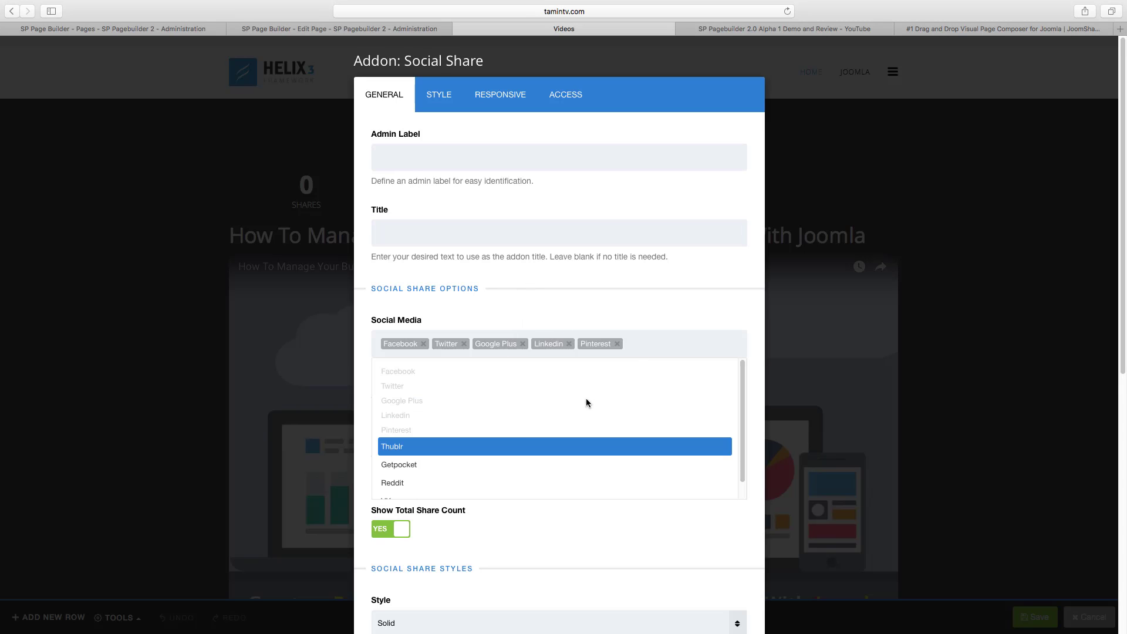
click(496, 450)
click(675, 352)
click(476, 476)
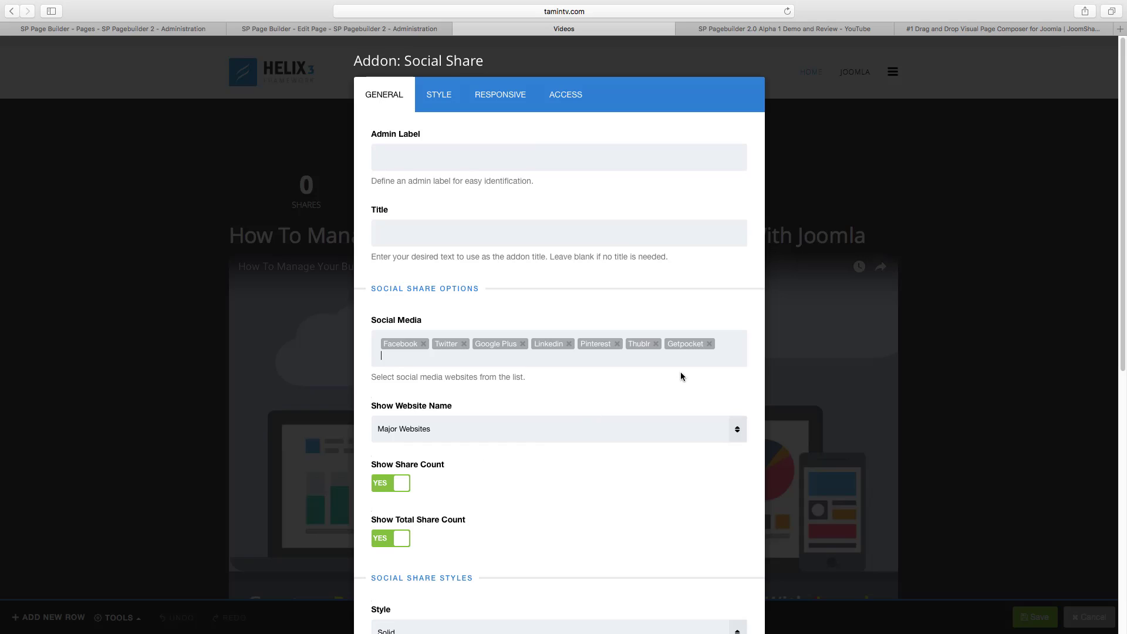
click(685, 364)
click(462, 488)
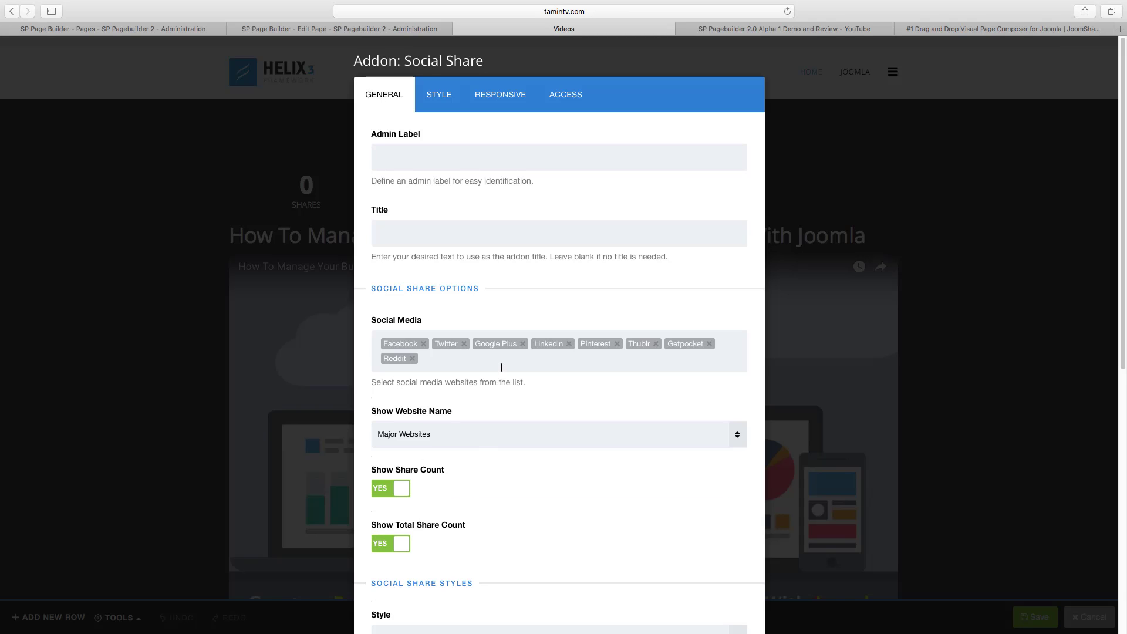
click(501, 368)
click(469, 508)
Step: Set Show Website Name to No and confirm the share button settings
scroll(502, 469, down, 4)
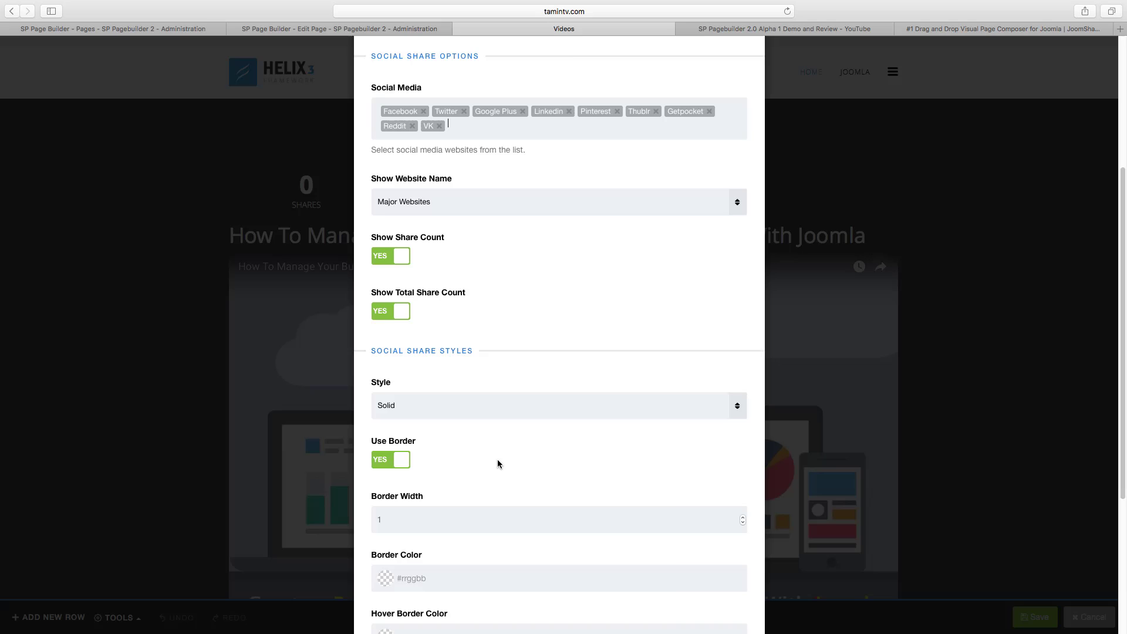
scroll(498, 459, up, 3)
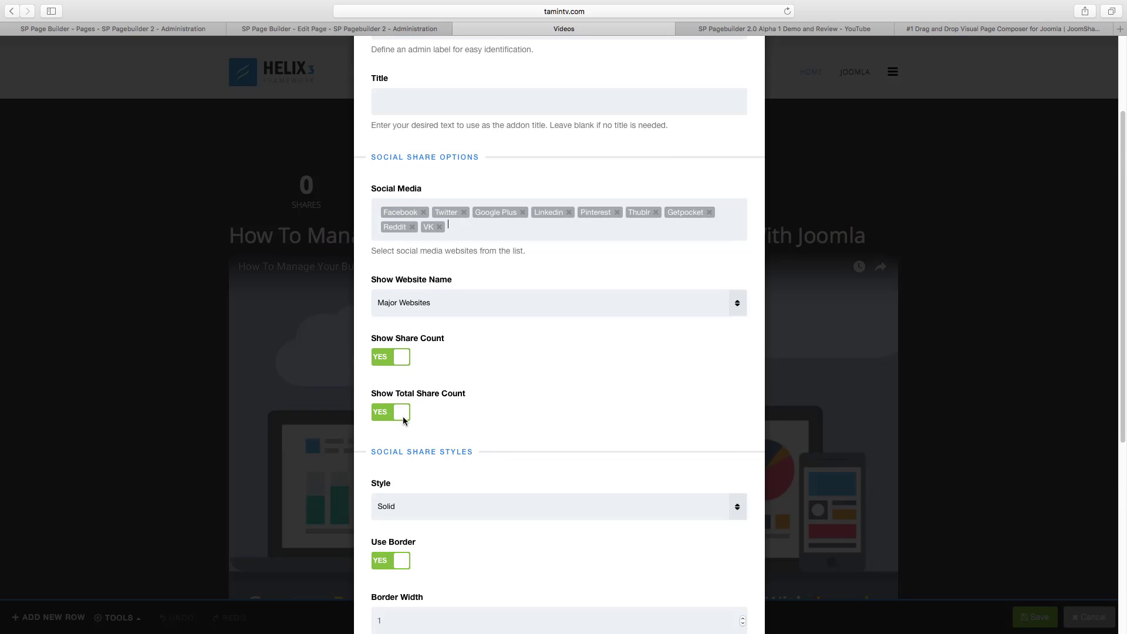
scroll(450, 361, up, 1)
click(424, 327)
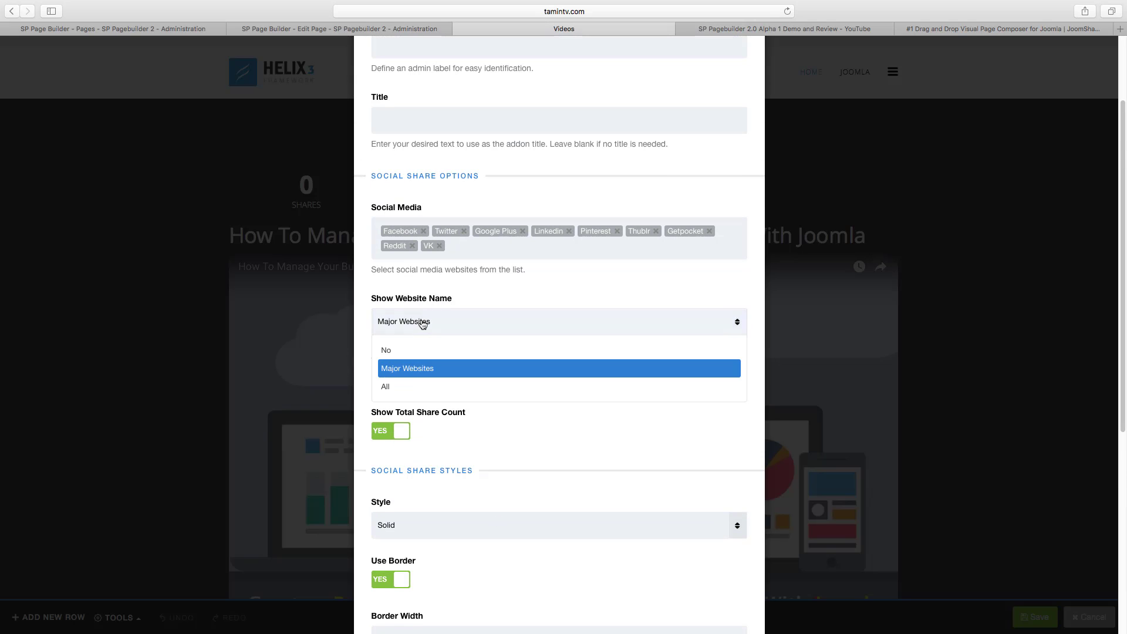
click(411, 351)
scroll(447, 405, down, 10)
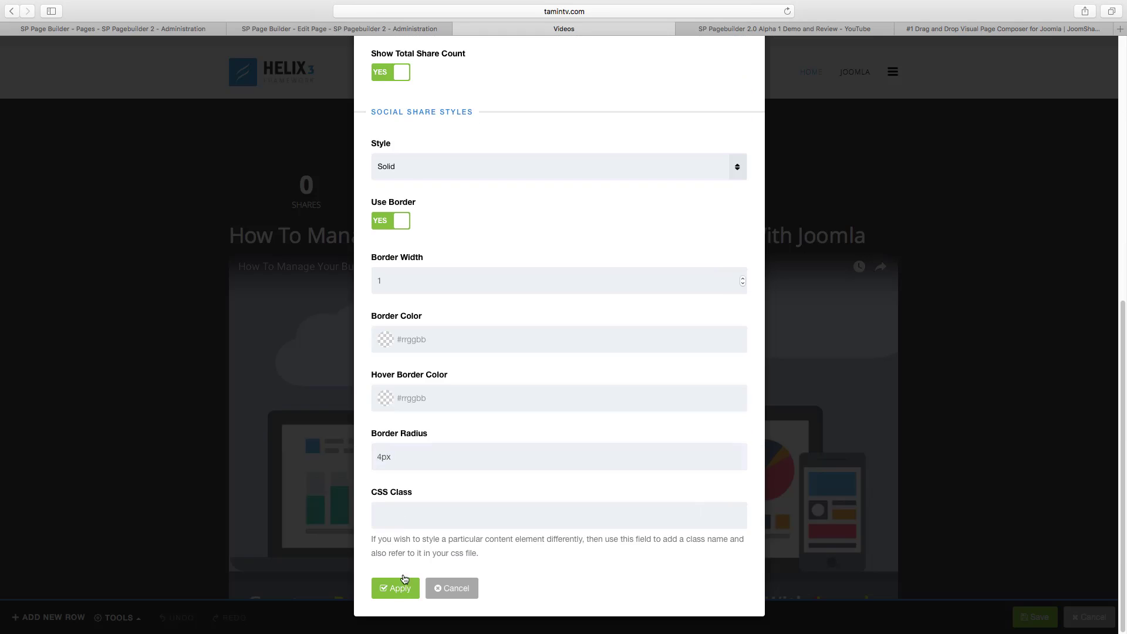
key(Return)
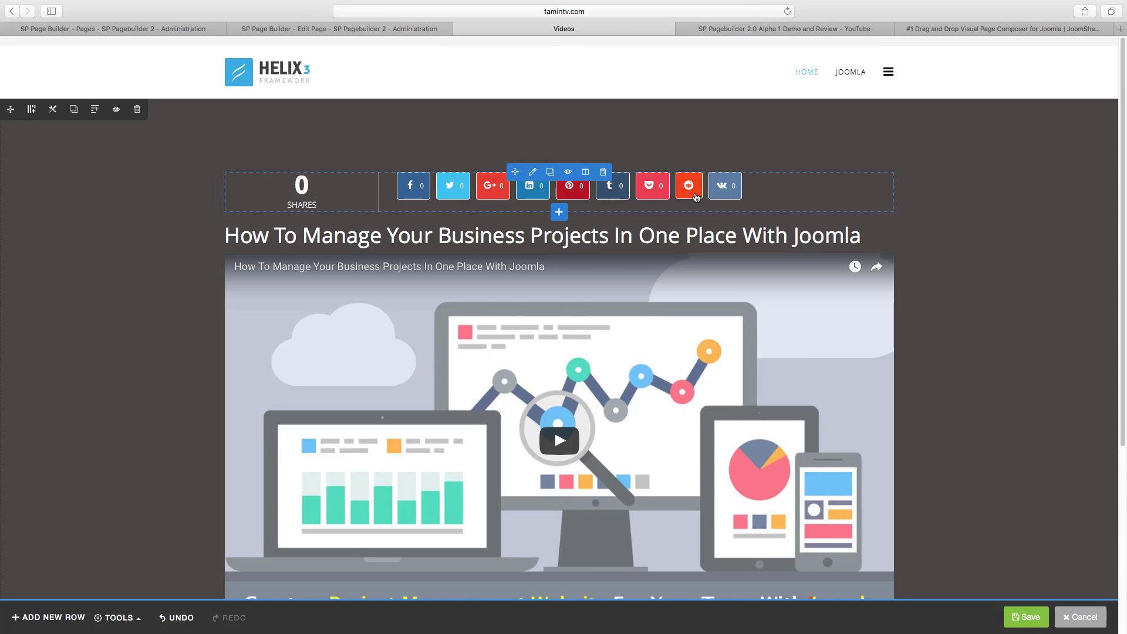
Step: Keep the first Modal Popup tile's content type as Video and apply its settings
scroll(613, 337, down, 5)
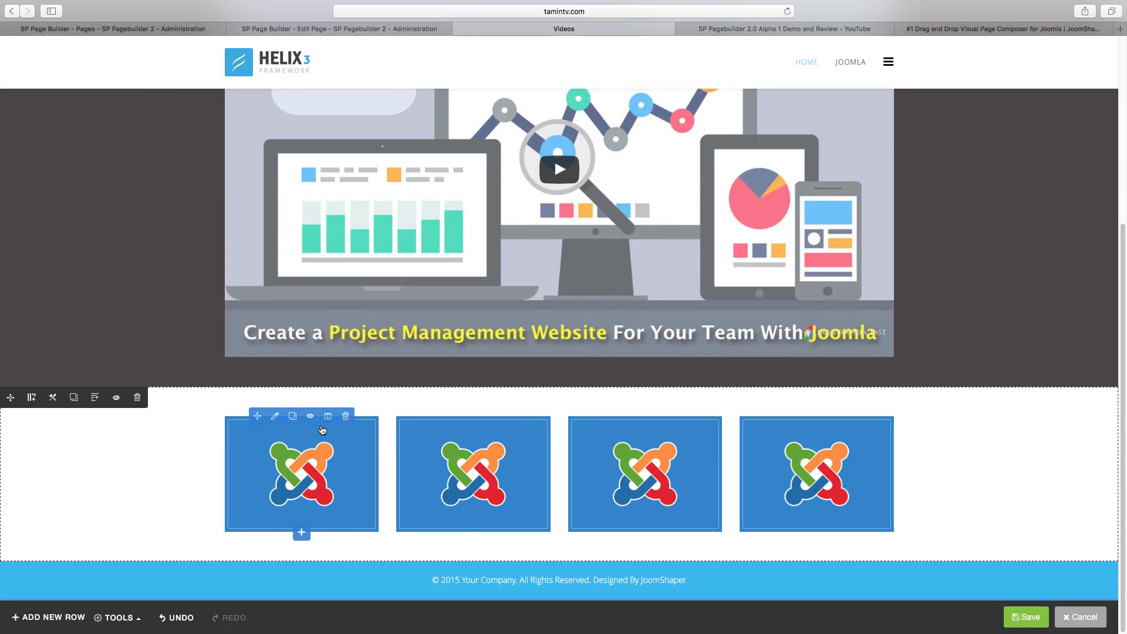
click(275, 416)
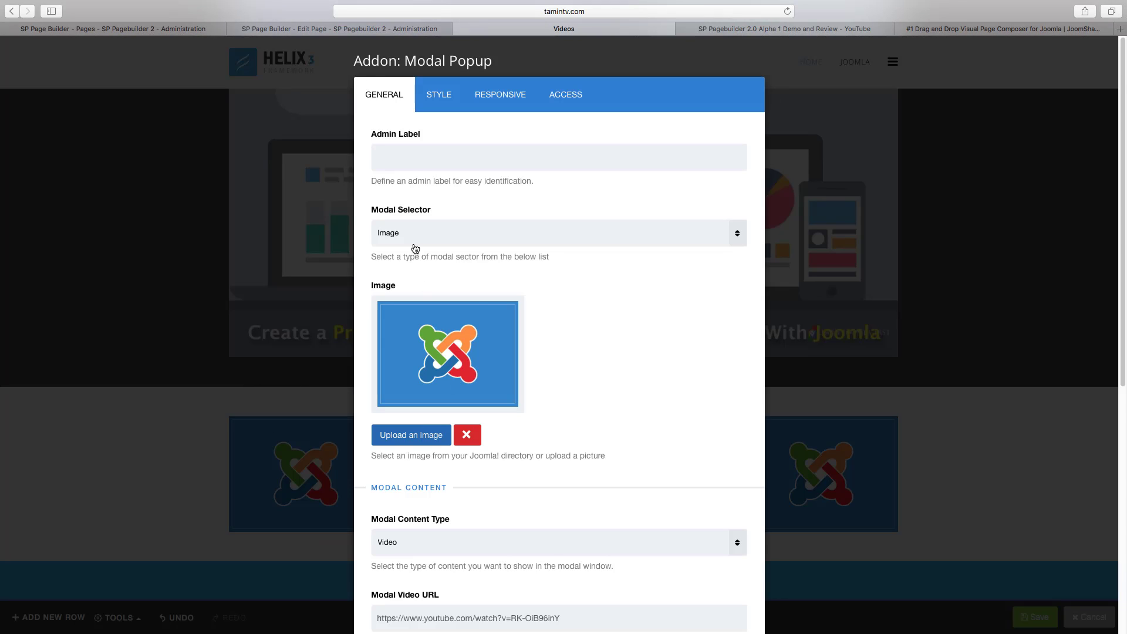
scroll(545, 318, down, 6)
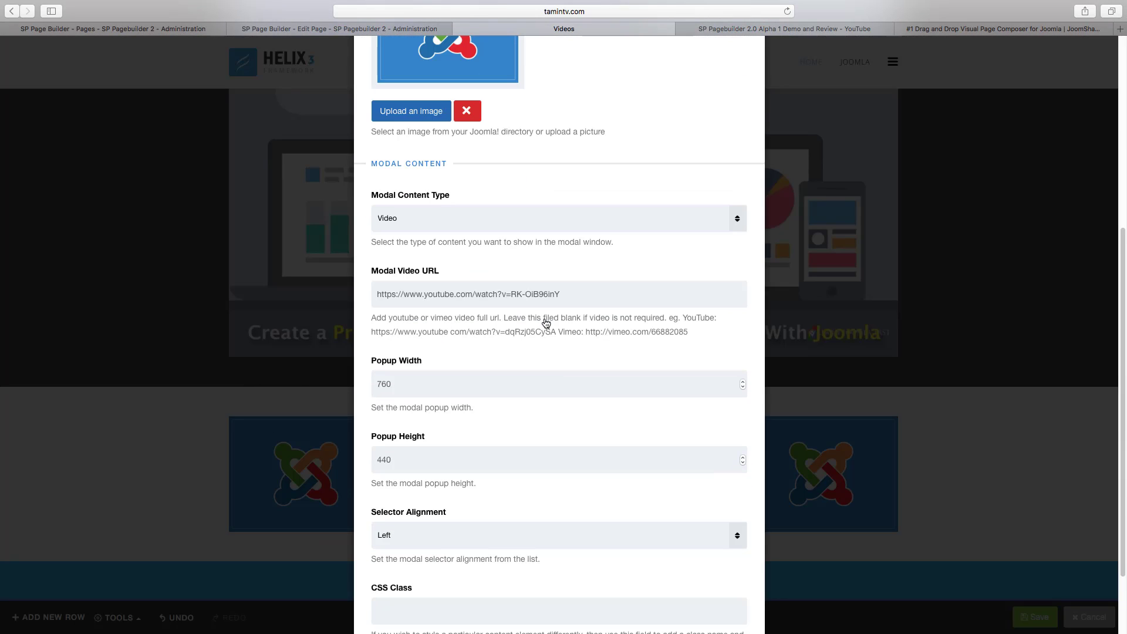
click(453, 223)
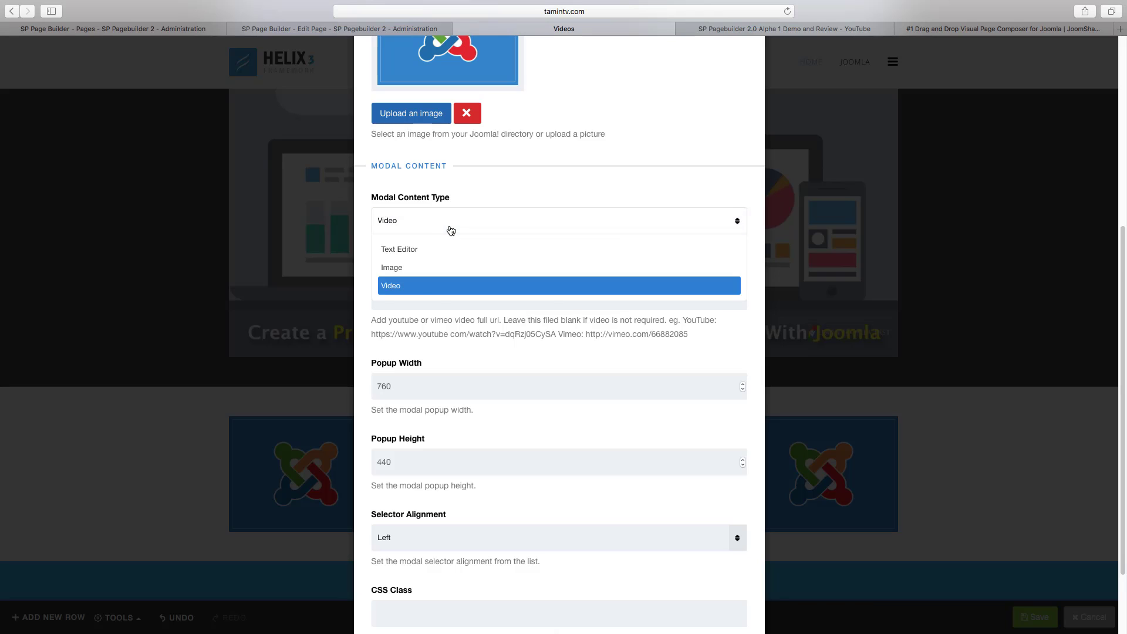
click(452, 225)
scroll(456, 259, down, 2)
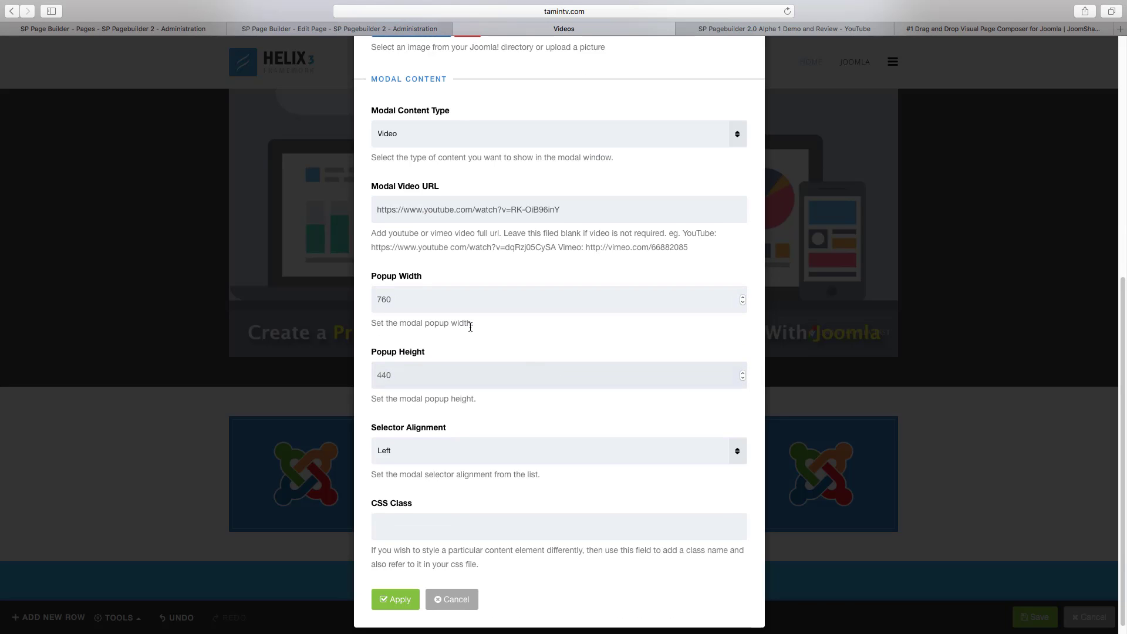
scroll(529, 332, up, 6)
scroll(442, 493, down, 7)
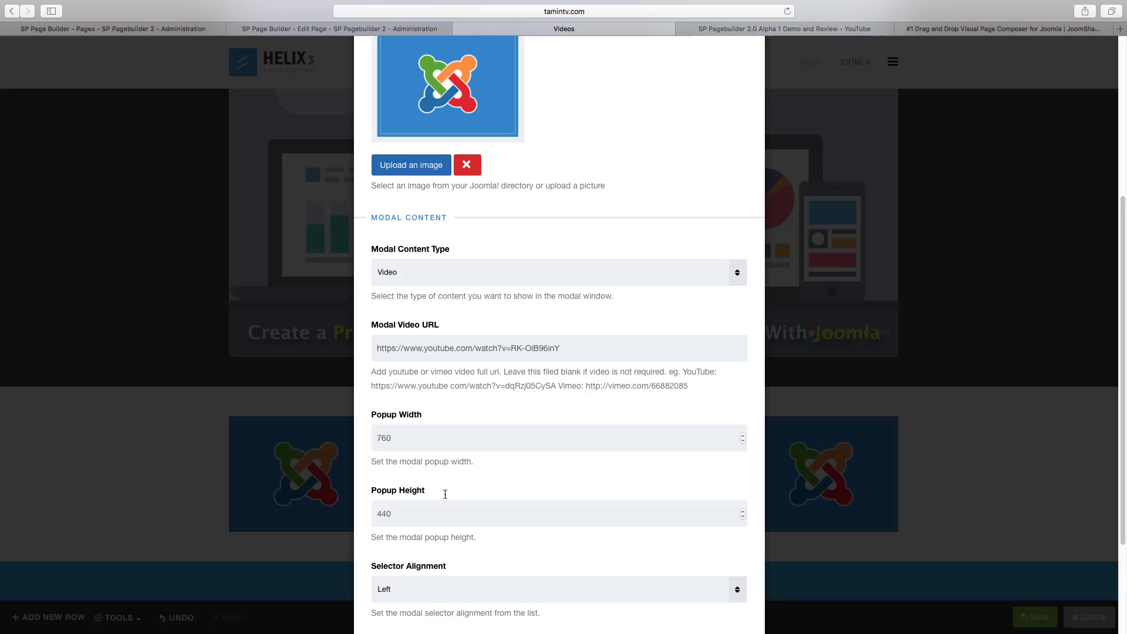
click(395, 589)
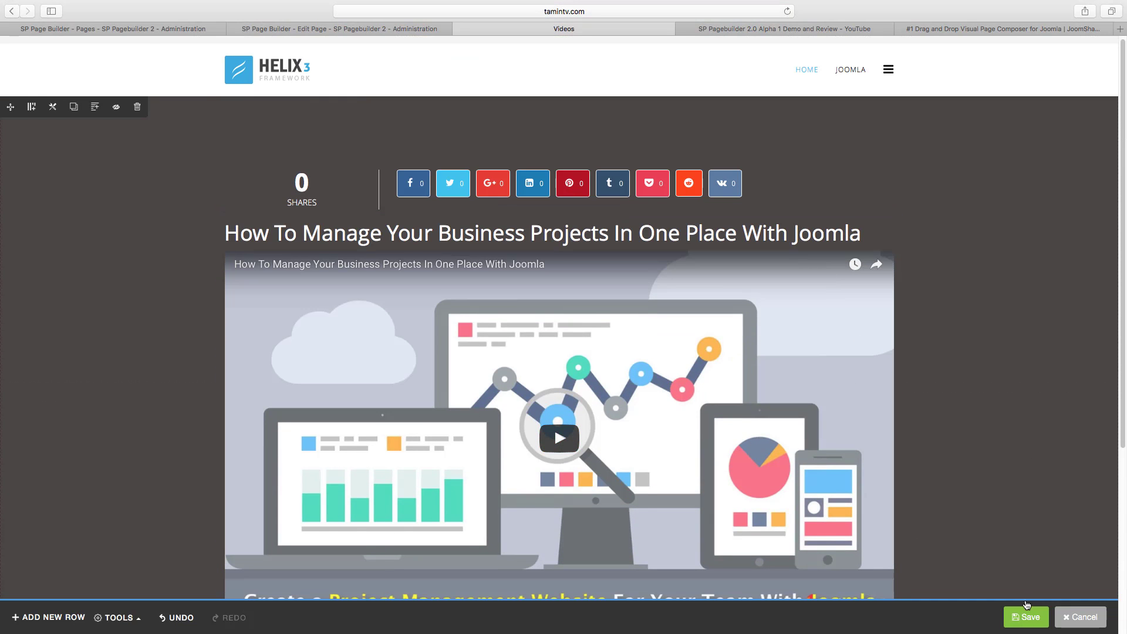
Step: Save the page and review the share bar and video in the editor
key(super+s)
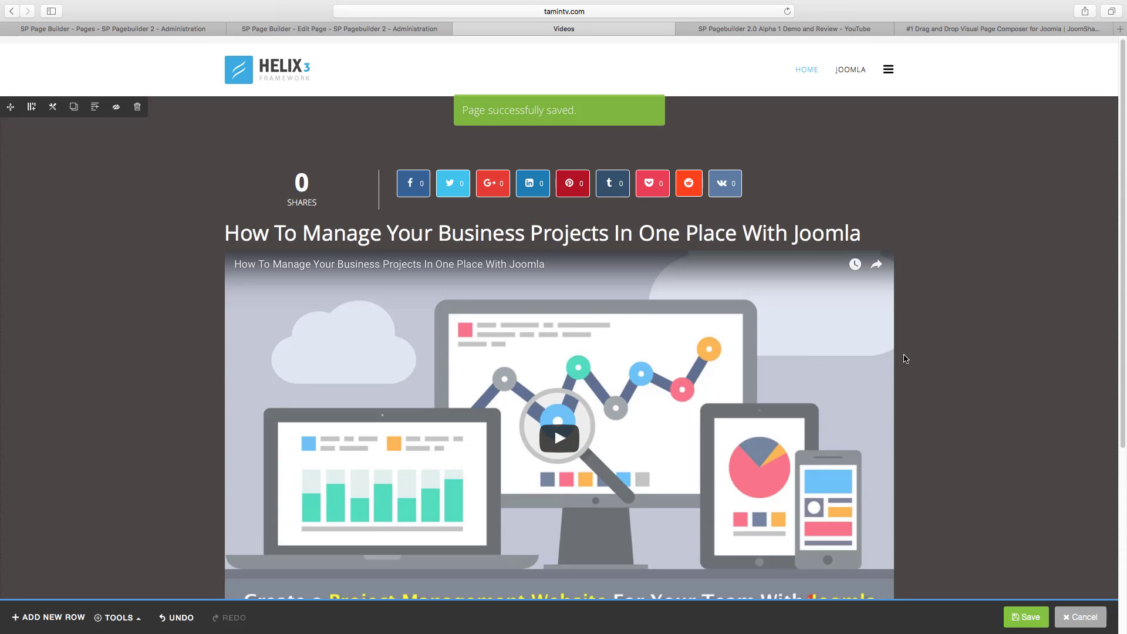
scroll(904, 358, down, 5)
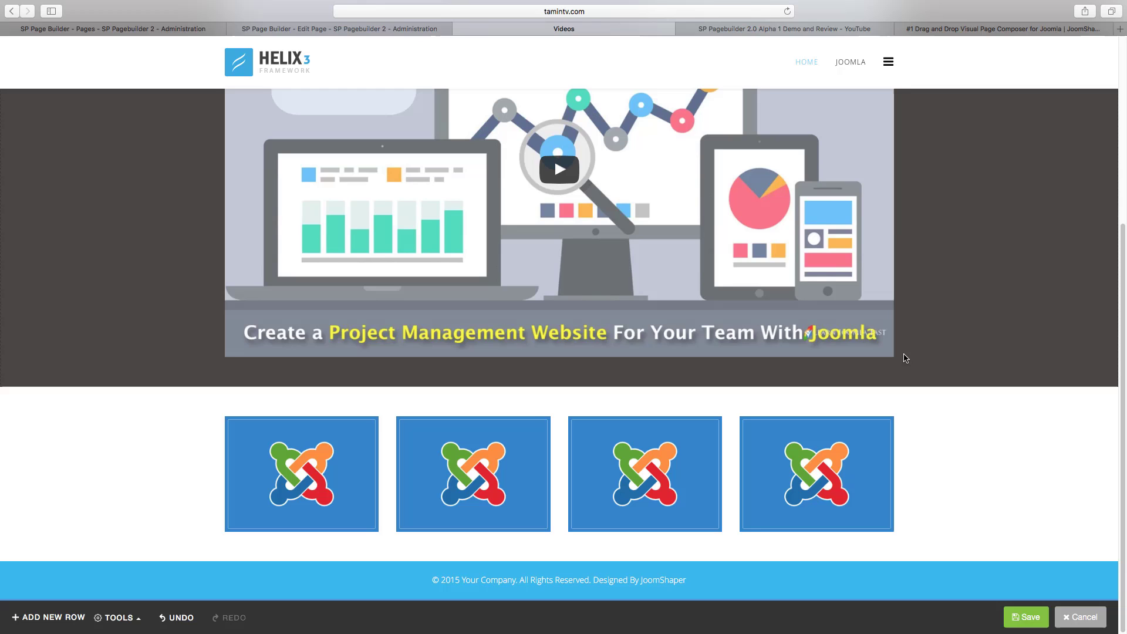
scroll(912, 359, up, 2)
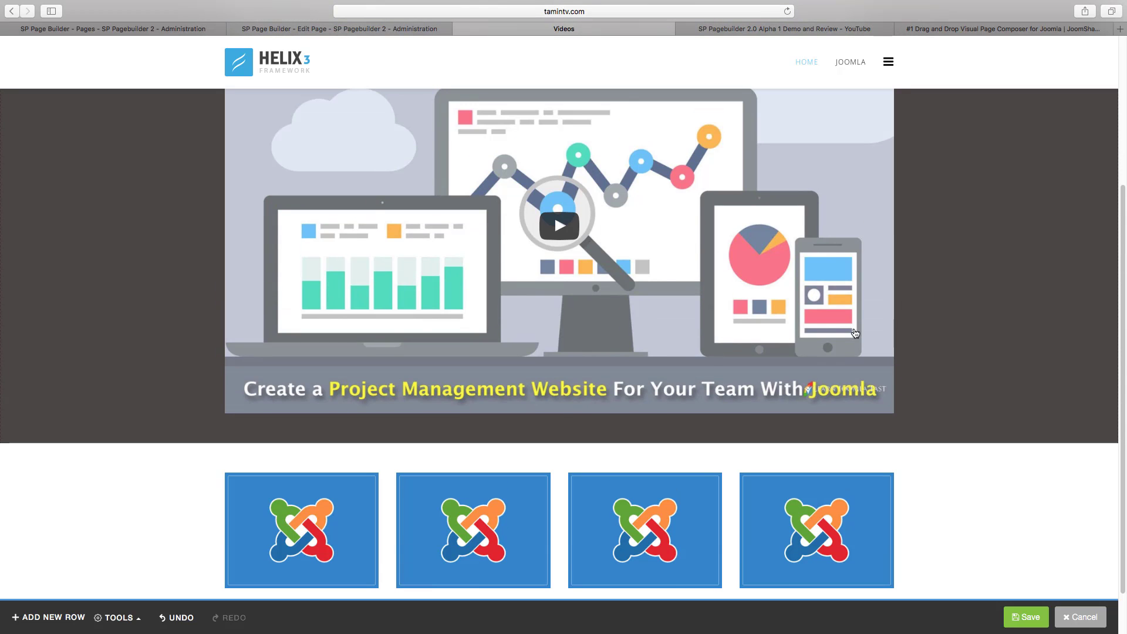
scroll(506, 431, up, 6)
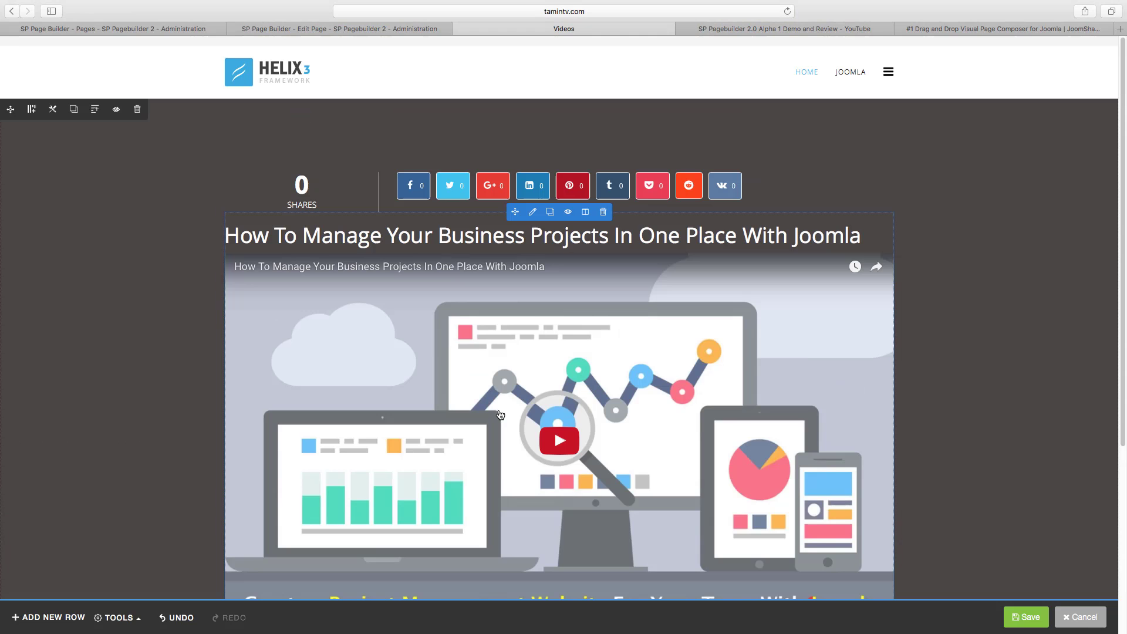
scroll(500, 416, down, 5)
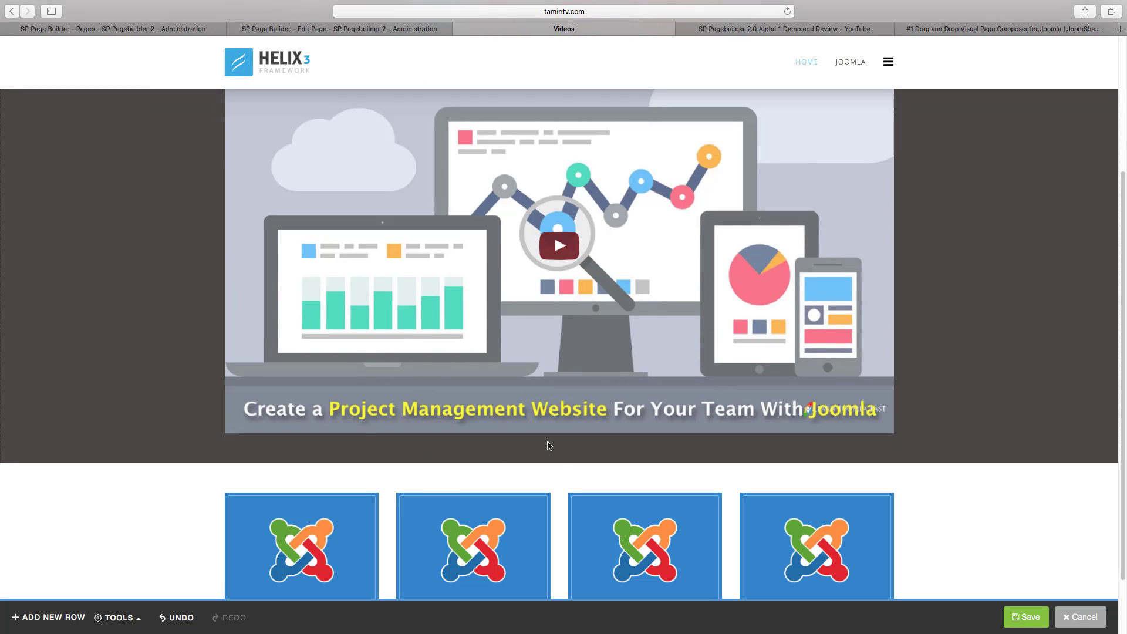
scroll(559, 465, up, 3)
scroll(560, 440, up, 3)
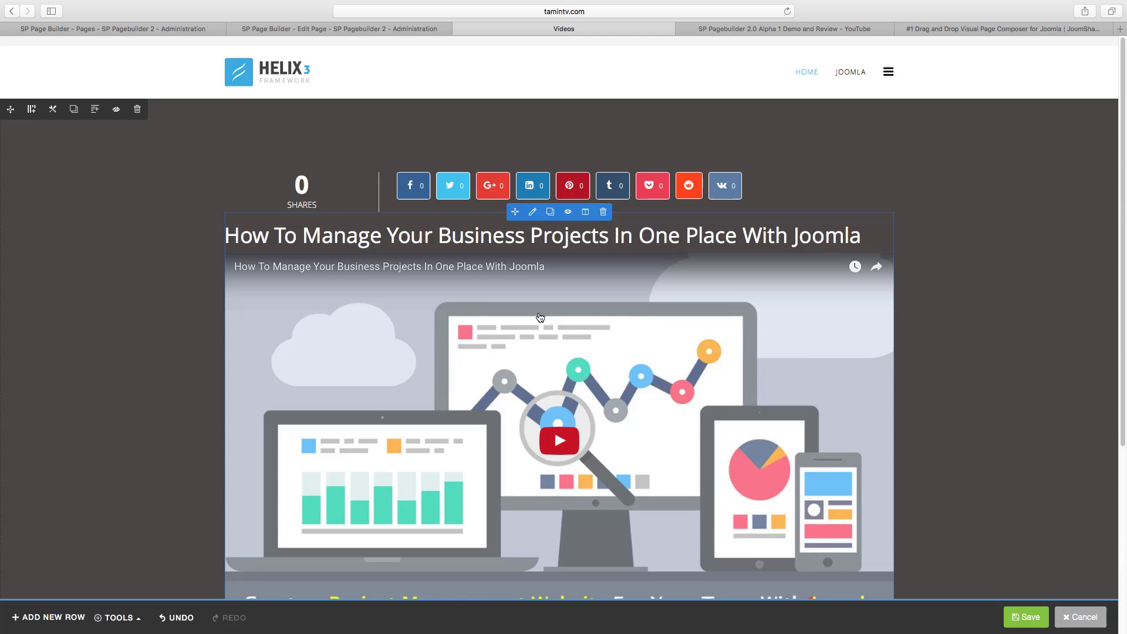
Step: Inspect the Video addon's settings and close them without changes
click(530, 212)
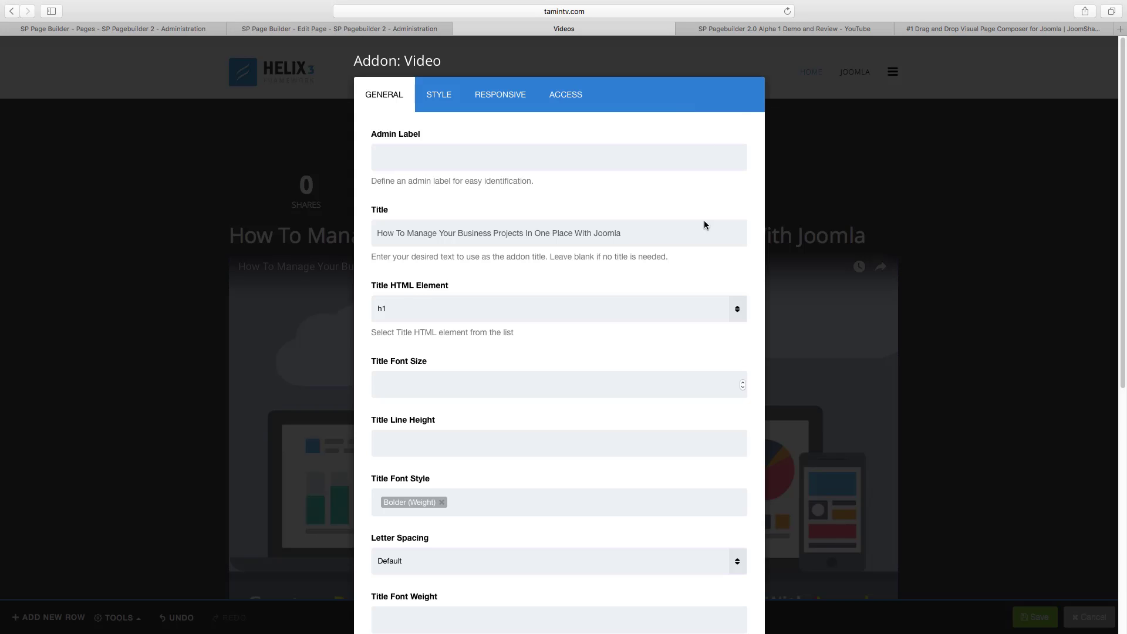
scroll(700, 590, down, 10)
click(467, 595)
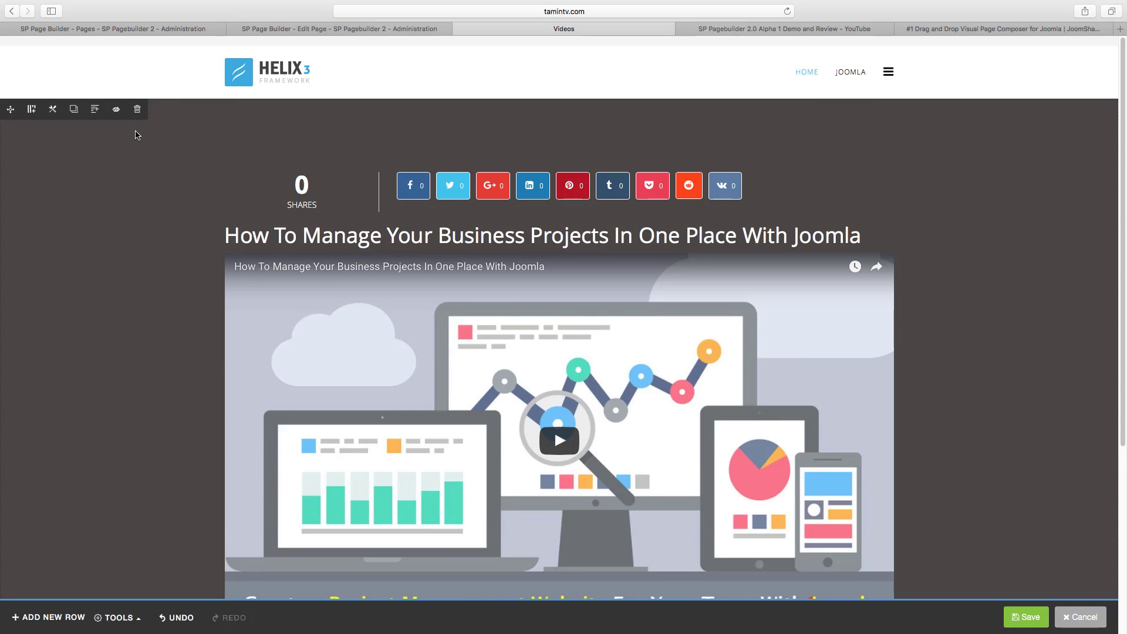
Step: Change the dark row's bottom padding from 50px to 0px and save the page
click(58, 113)
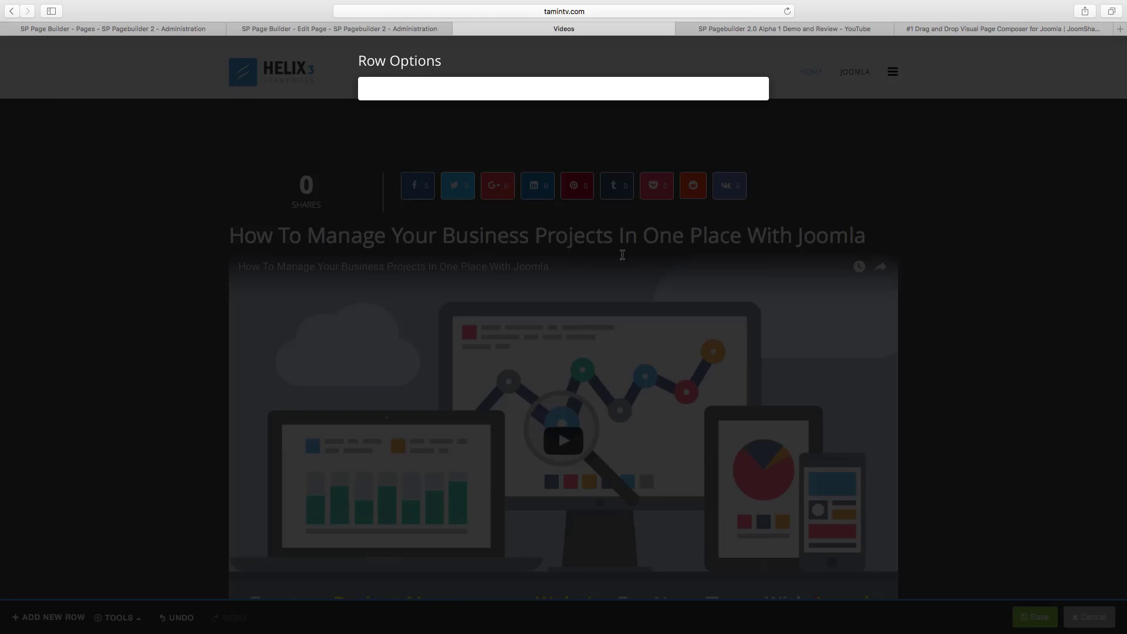
click(439, 95)
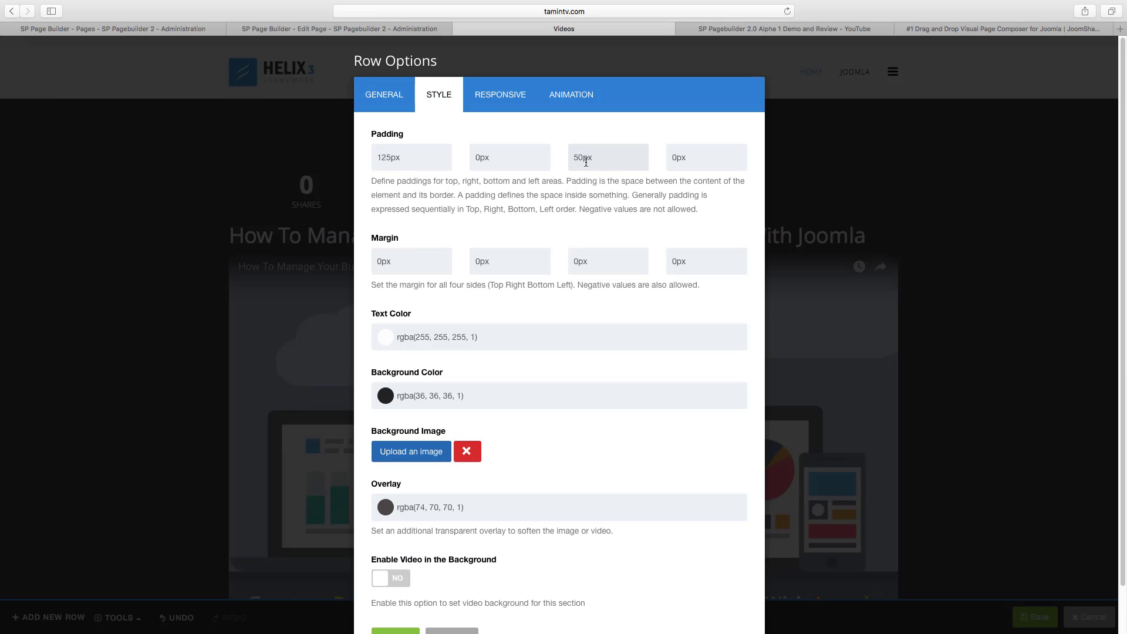
key(BackSpace)
scroll(581, 401, down, 2)
click(395, 587)
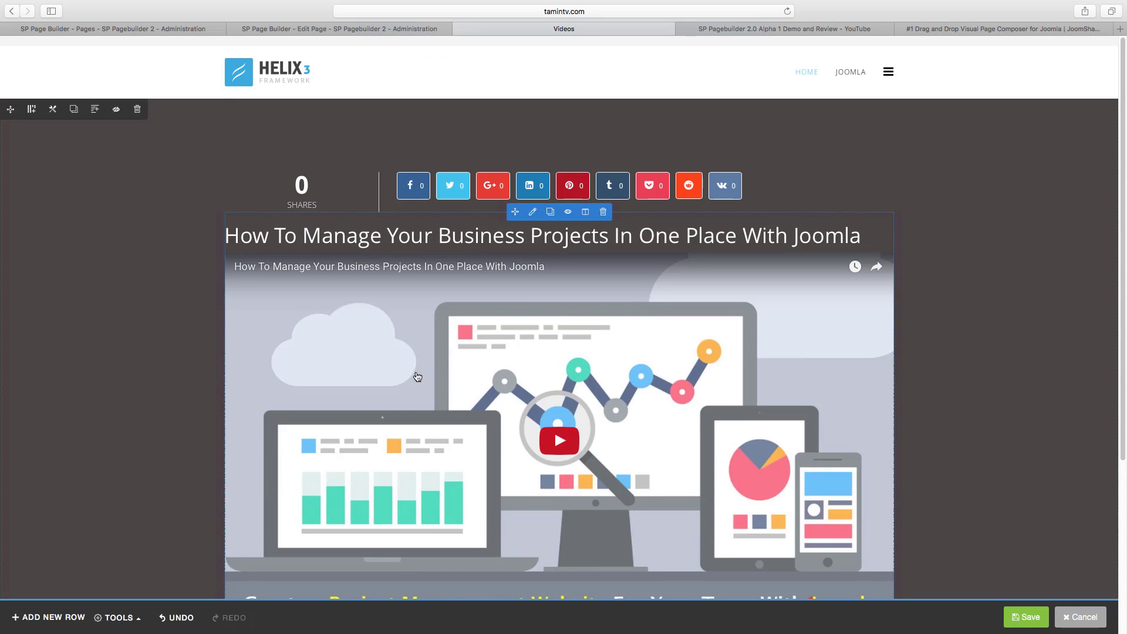
scroll(480, 388, down, 5)
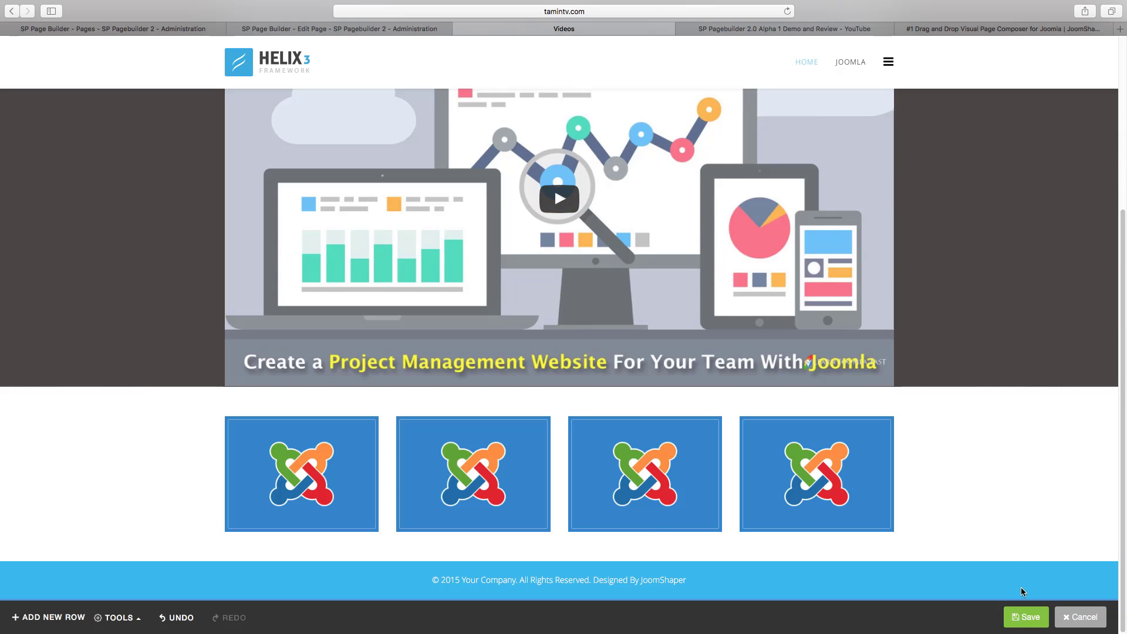
key(ctrl+s)
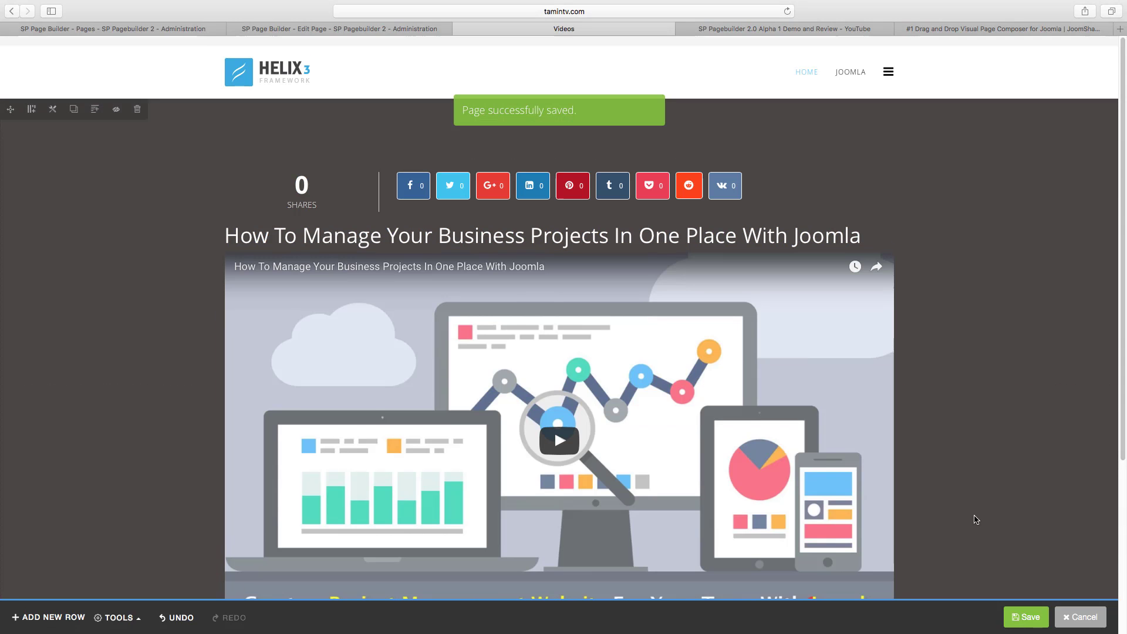